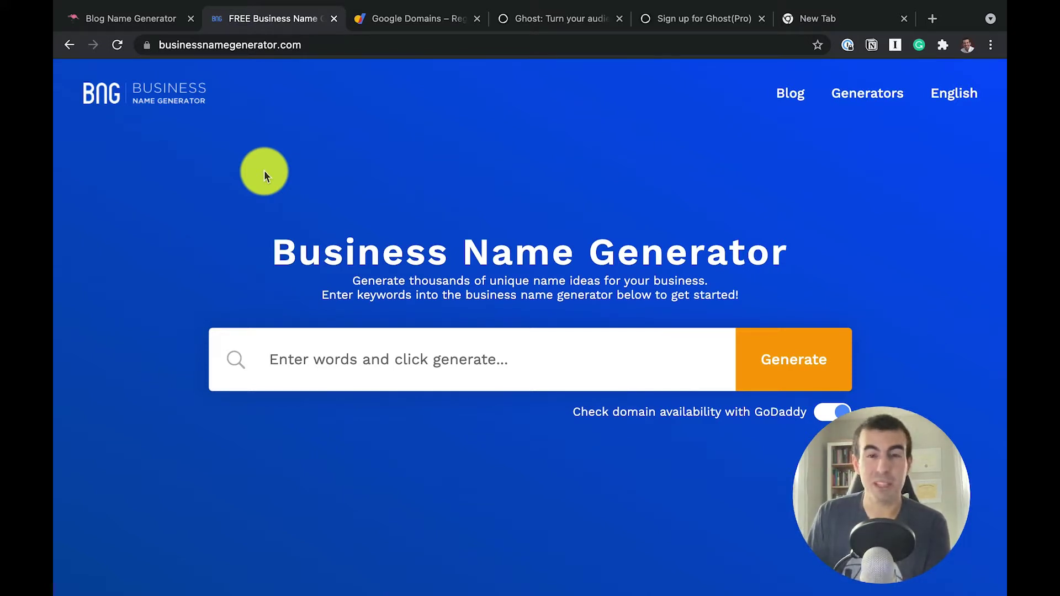
pyautogui.write('cooking chocolate ohio')
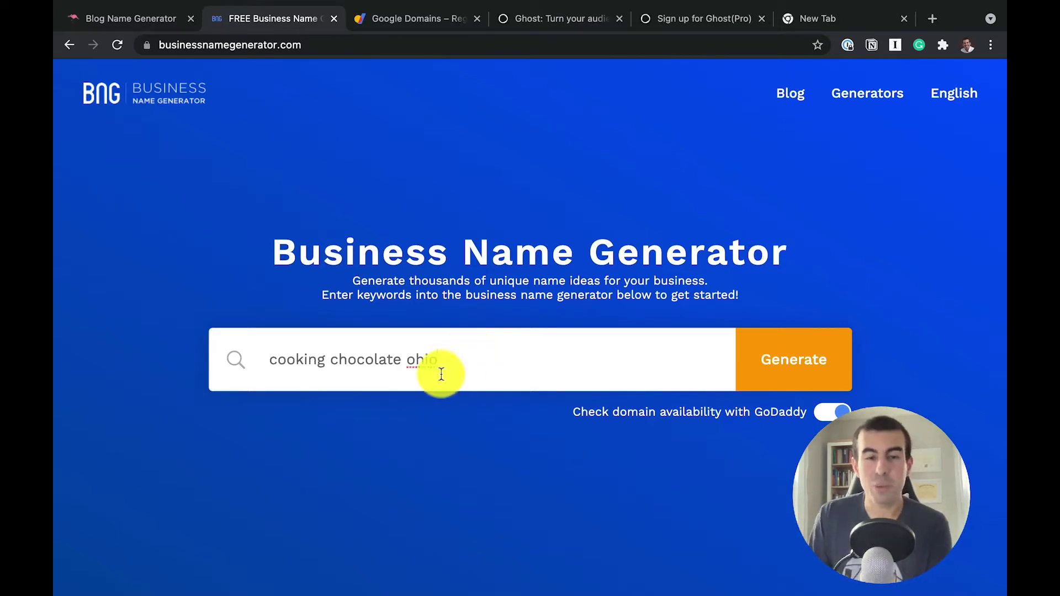
# Generate business name ideas for 'cooking chocolate ohio', then switch to the Blog Name Generator.
pyautogui.click(796, 367)
pyautogui.scroll(-2, 758, 301)
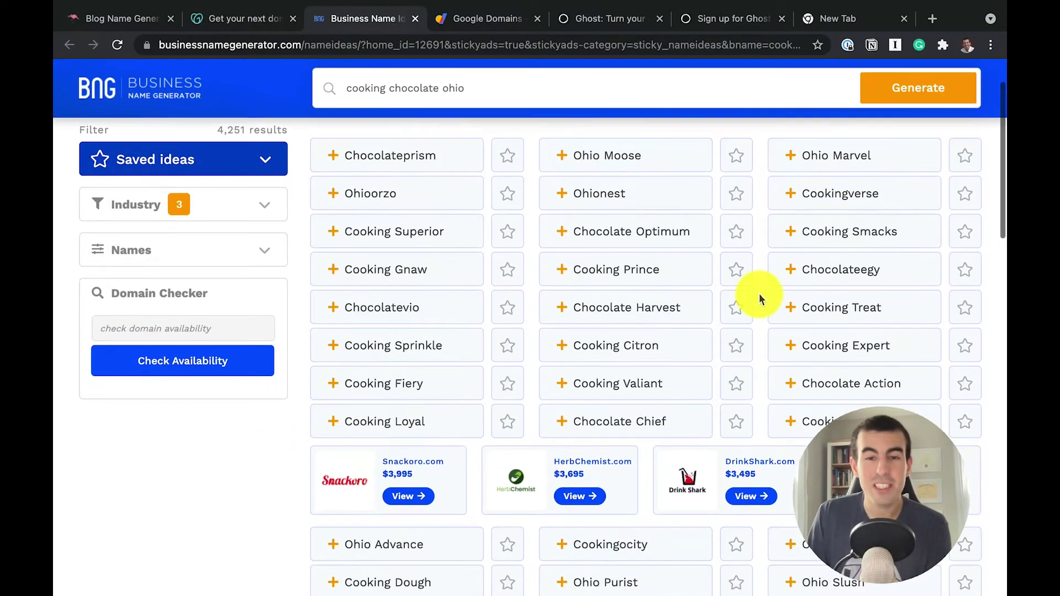
pyautogui.scroll(-2, 758, 293)
pyautogui.scroll(-2, 759, 293)
pyautogui.scroll(-2, 759, 293)
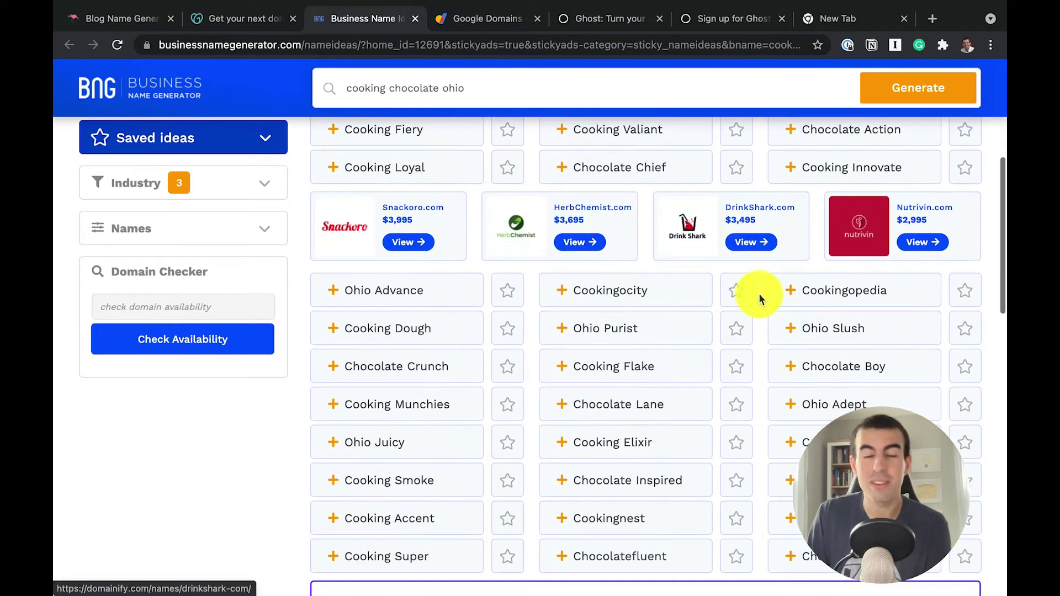
pyautogui.scroll(-2, 759, 293)
pyautogui.scroll(-1, 759, 293)
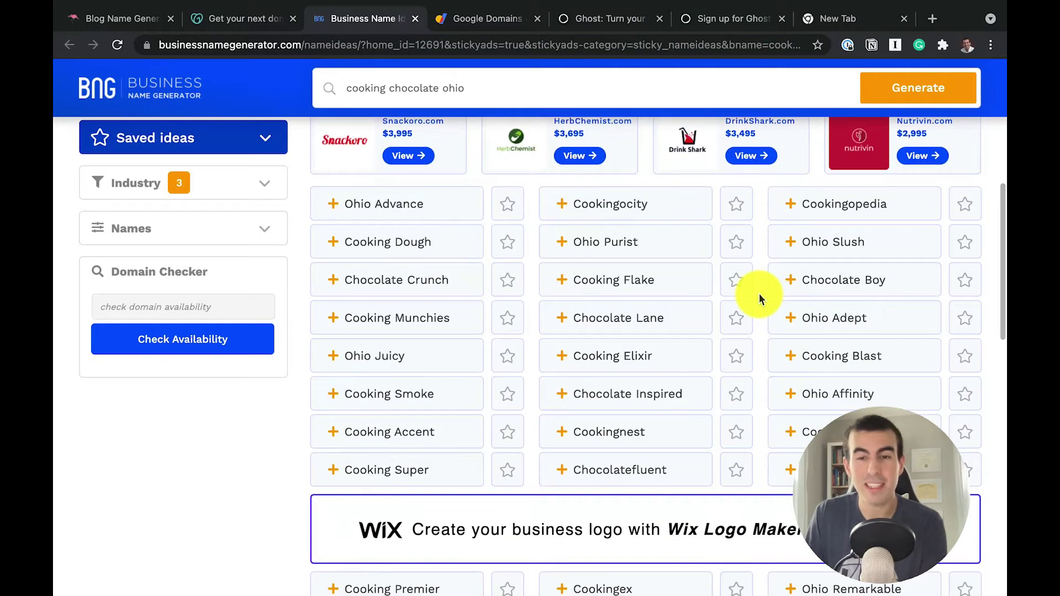
pyautogui.scroll(-1, 758, 293)
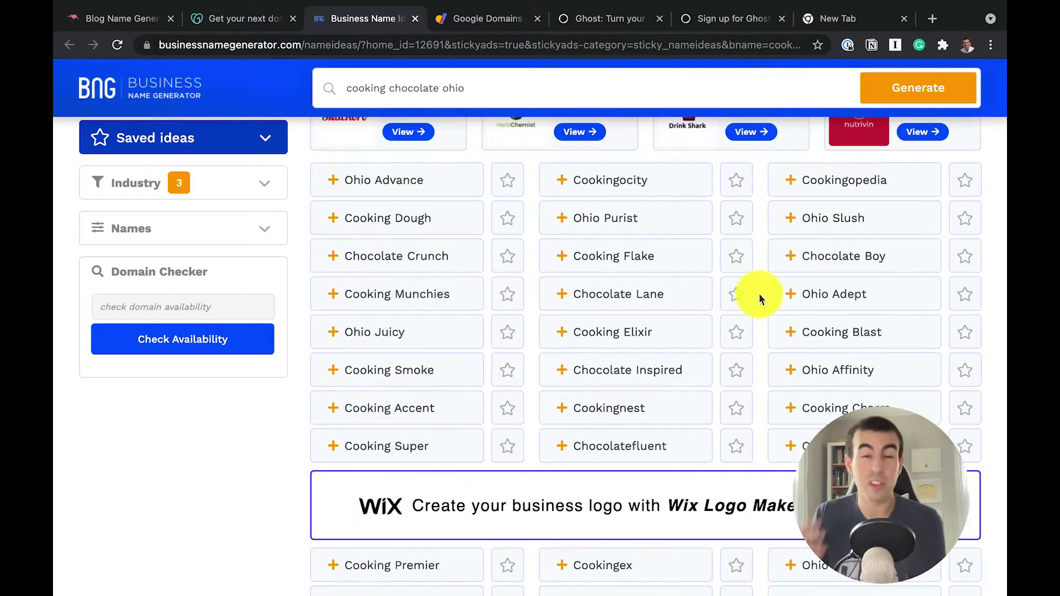
pyautogui.press('super+1')
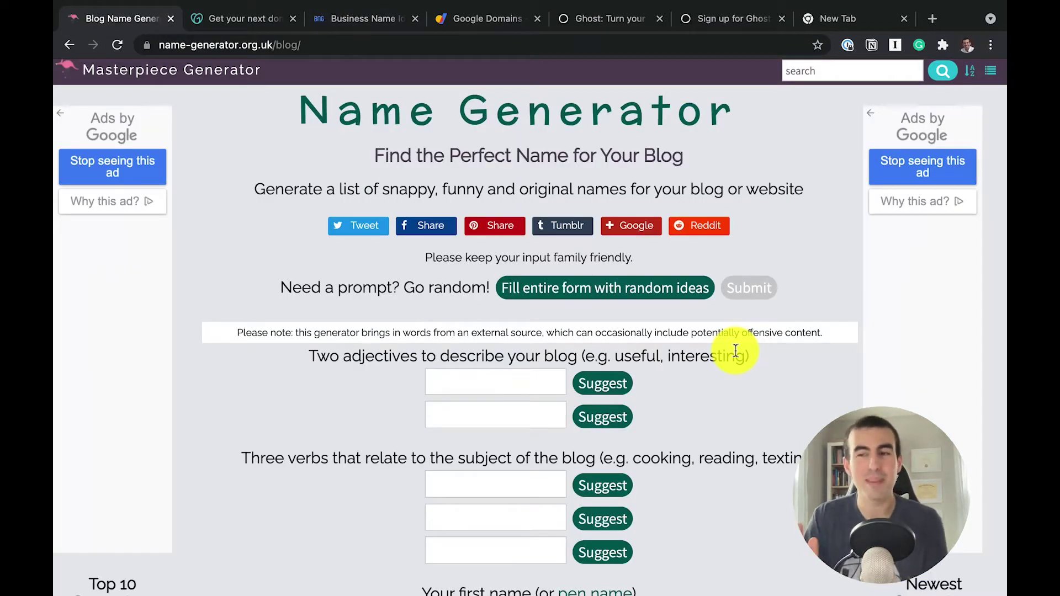
# Fill the blog name form with random ideas and generate blog name suggestions.
pyautogui.click(711, 288)
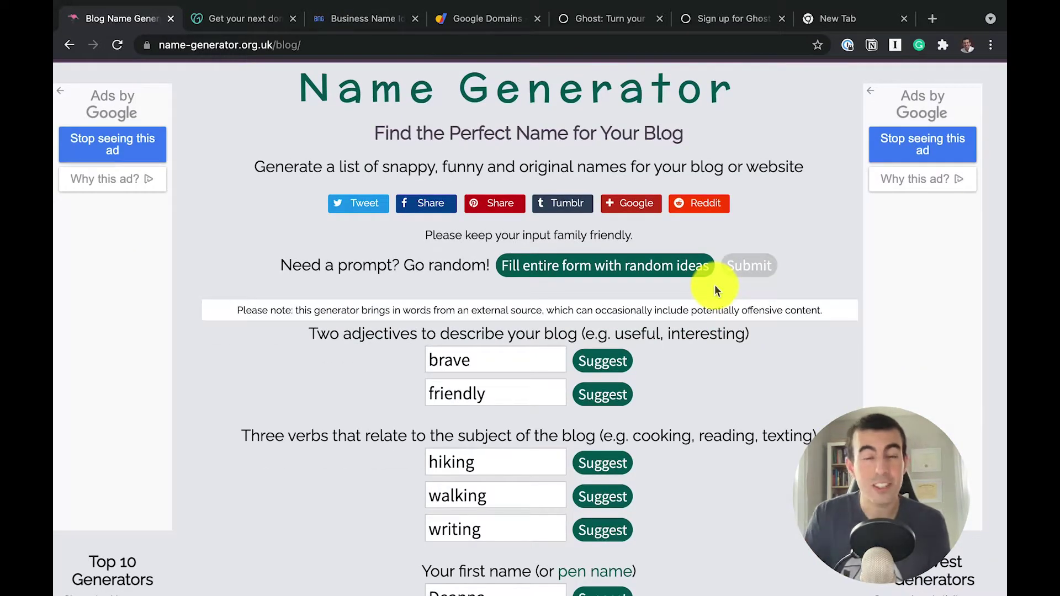
pyautogui.scroll(-3, 676, 349)
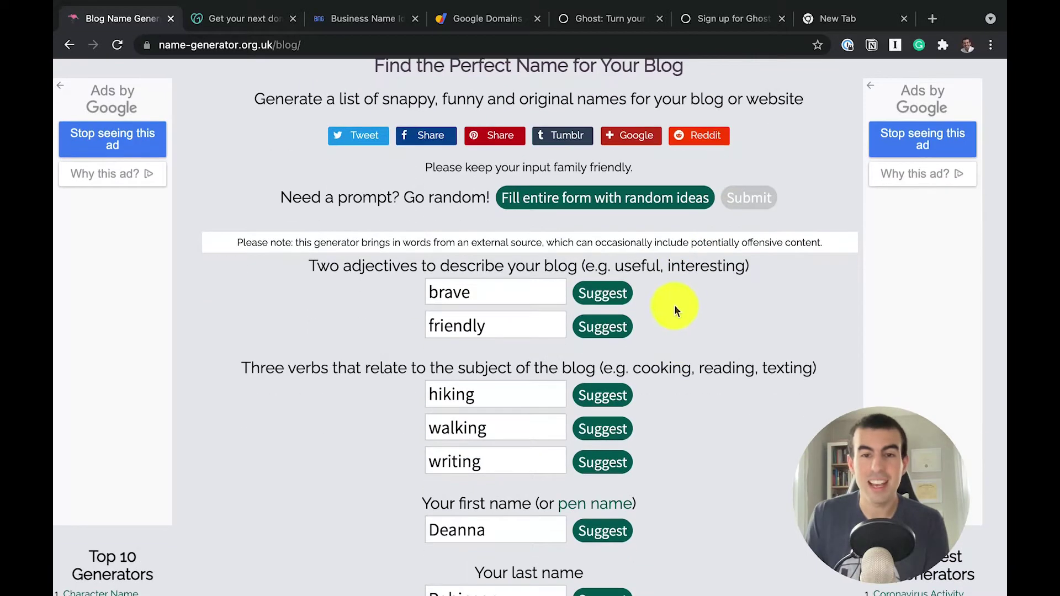
pyautogui.scroll(-2, 670, 339)
pyautogui.scroll(-2, 688, 348)
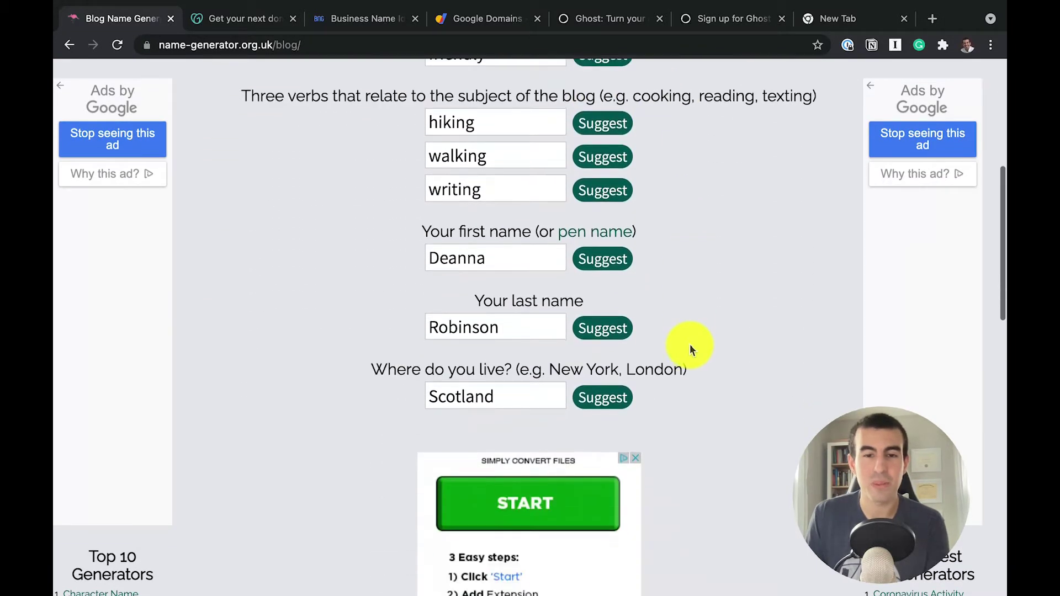
pyautogui.scroll(-3, 691, 348)
pyautogui.scroll(-2, 693, 349)
pyautogui.scroll(-2, 694, 348)
pyautogui.scroll(-3, 671, 381)
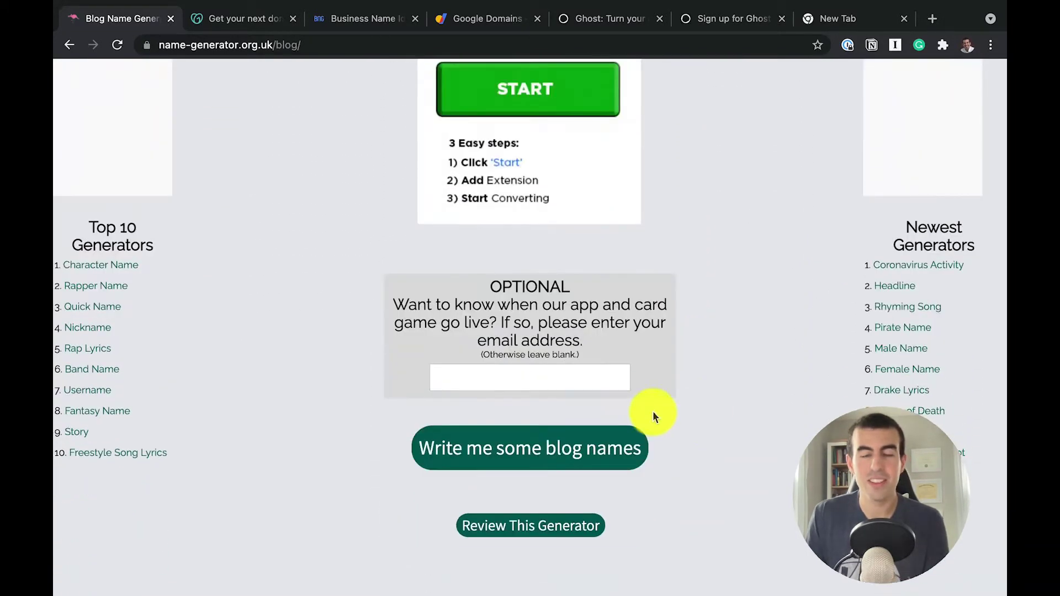
pyautogui.click(579, 451)
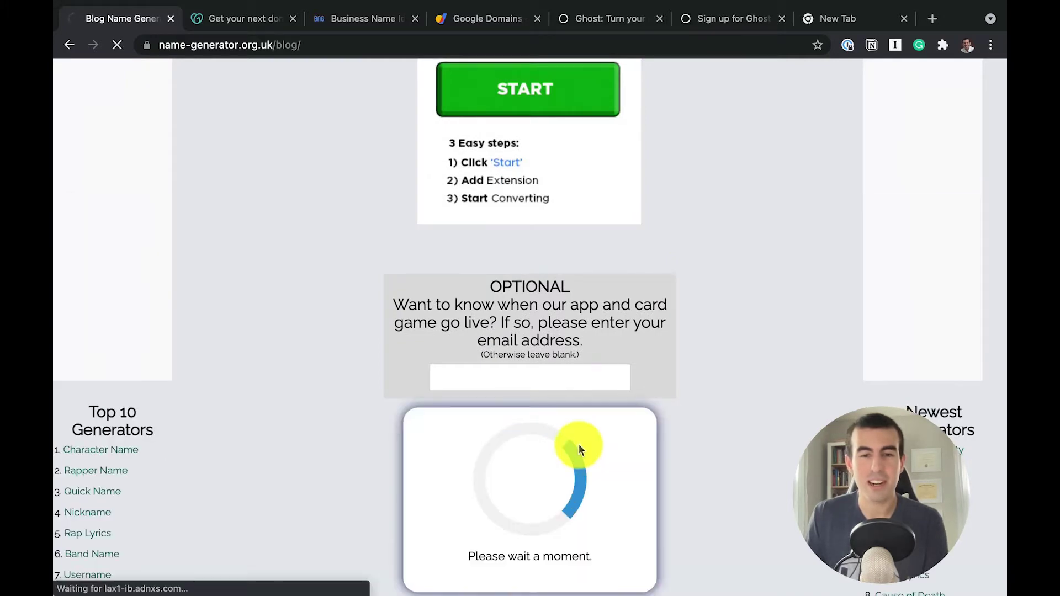
pyautogui.scroll(-1, 617, 315)
pyautogui.scroll(-1, 616, 315)
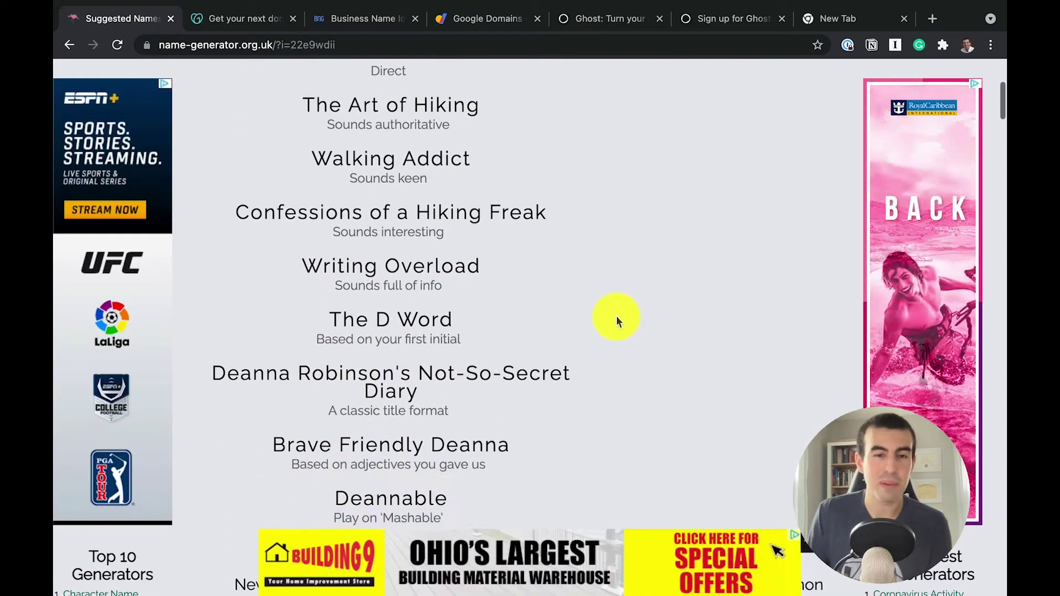
pyautogui.scroll(-2, 616, 315)
pyautogui.scroll(-1, 616, 316)
pyautogui.scroll(-1, 617, 320)
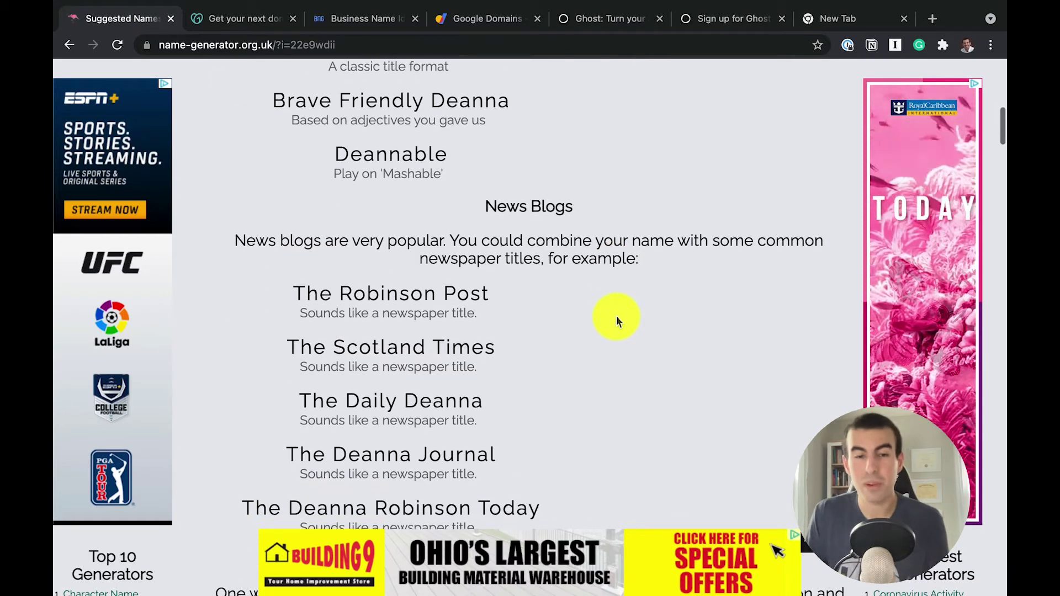
pyautogui.scroll(-1, 616, 320)
pyautogui.scroll(-1, 616, 320)
pyautogui.scroll(-1, 616, 322)
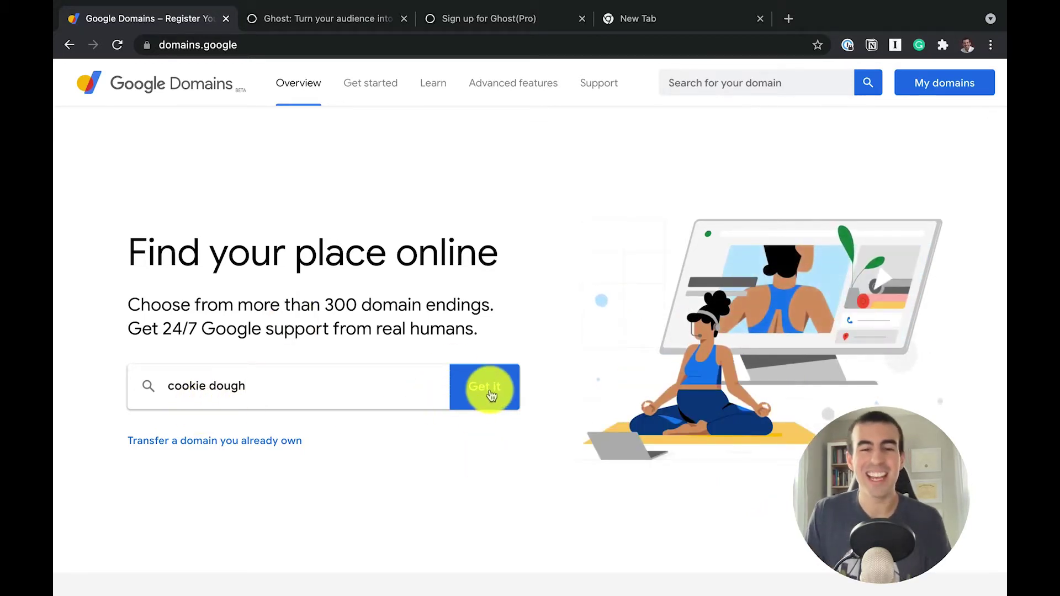
# Search available domains for 'cookie dough' and view all domain endings.
pyautogui.click(467, 399)
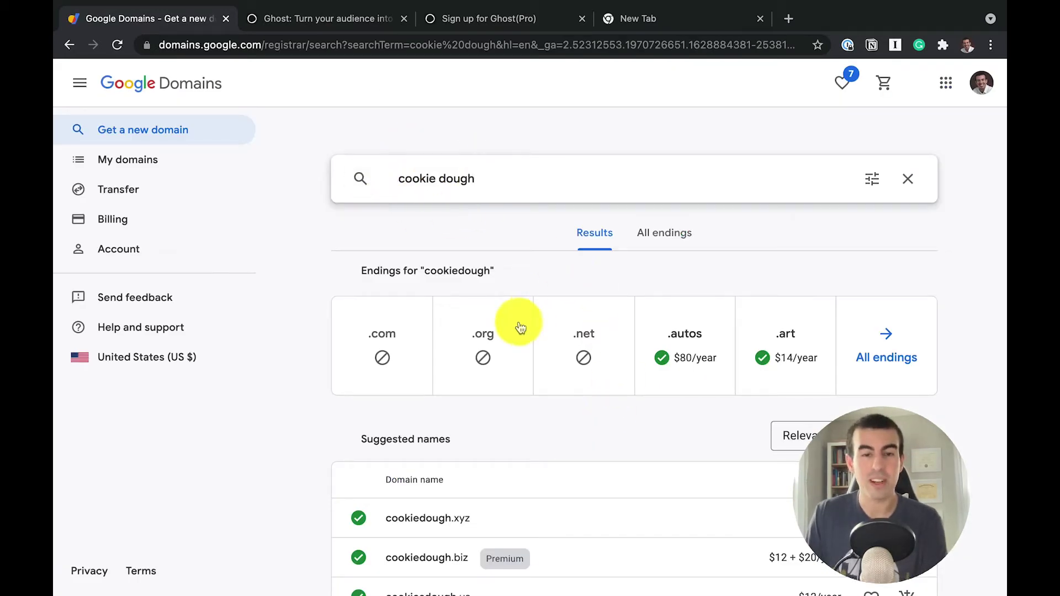
pyautogui.scroll(-2, 520, 326)
pyautogui.scroll(-1, 516, 317)
pyautogui.scroll(-2, 538, 303)
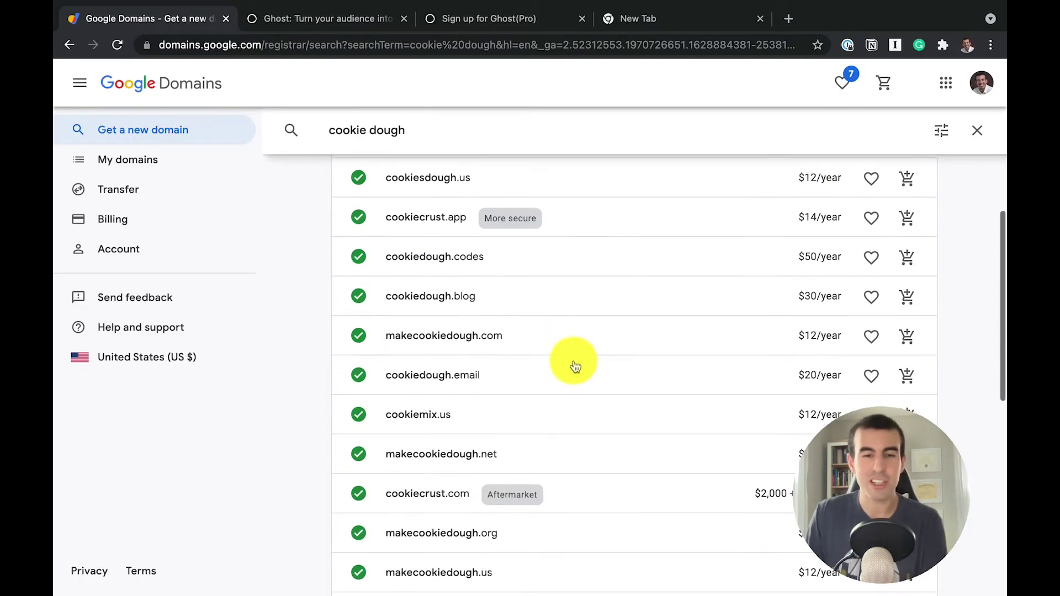
pyautogui.scroll(-2, 572, 365)
pyautogui.scroll(3, 573, 365)
pyautogui.scroll(3, 576, 365)
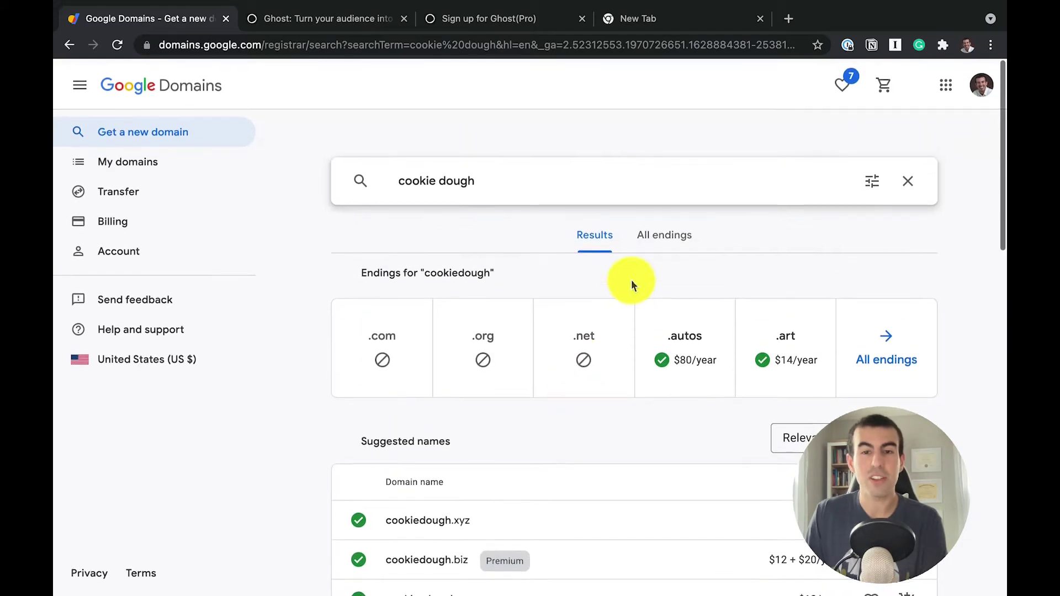
pyautogui.click(663, 237)
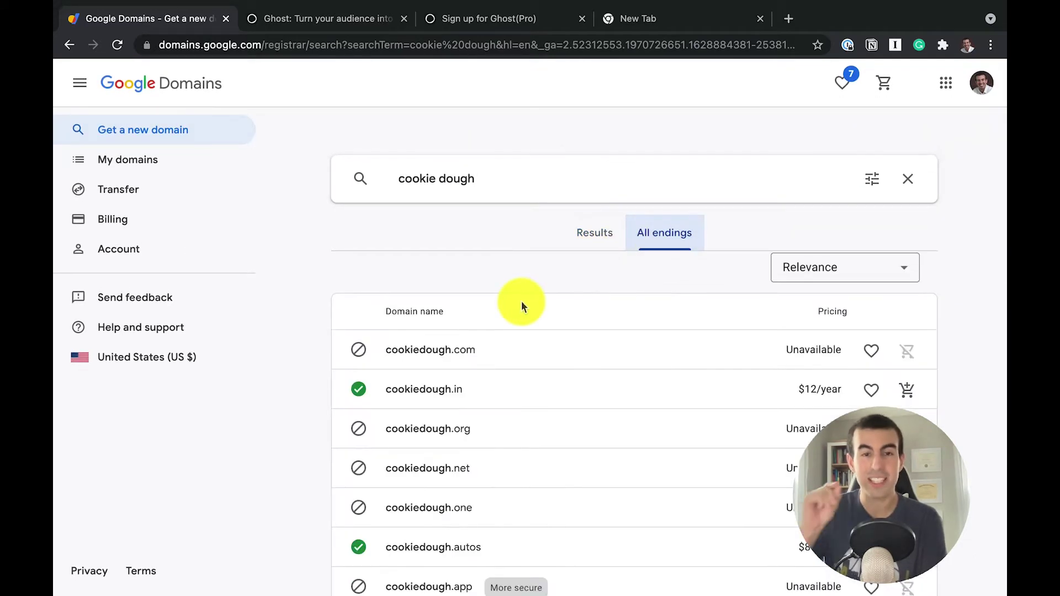
pyautogui.scroll(-2, 521, 303)
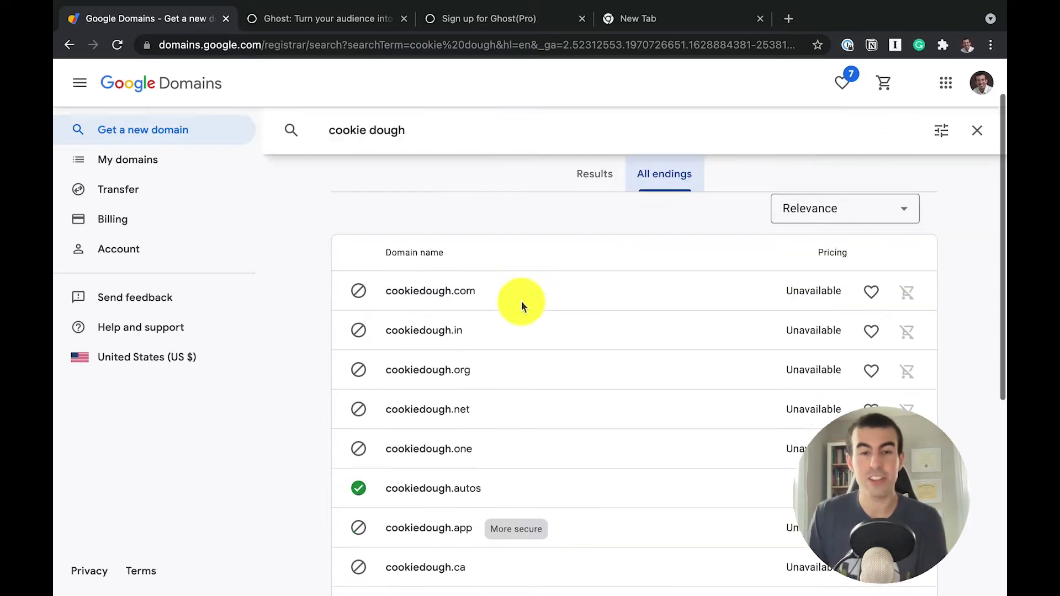
pyautogui.scroll(-2, 521, 304)
pyautogui.scroll(-3, 522, 303)
pyautogui.scroll(-2, 523, 306)
pyautogui.scroll(-1, 522, 308)
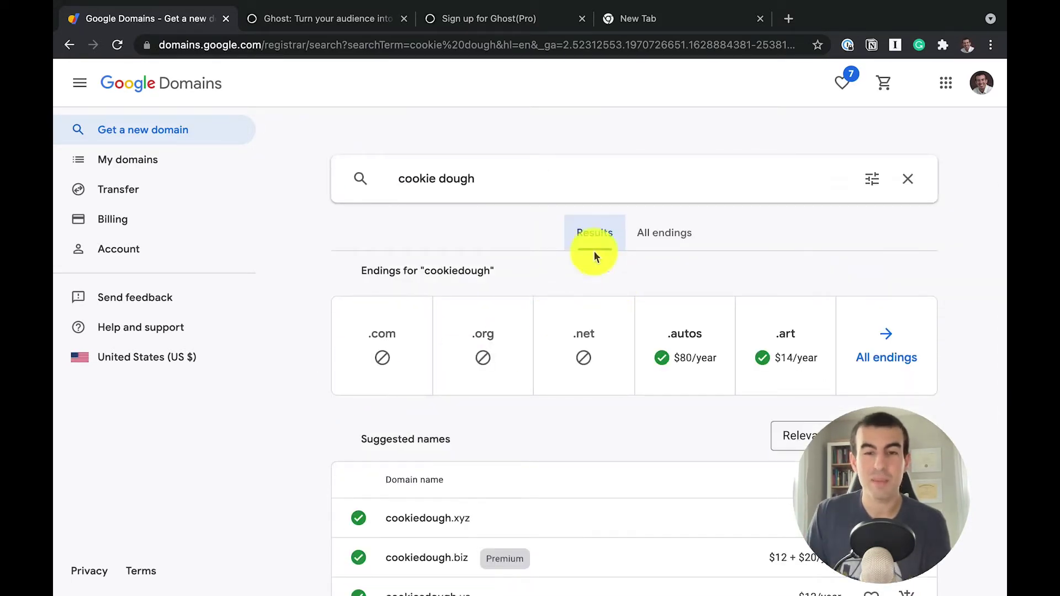
pyautogui.scroll(-1, 586, 337)
pyautogui.scroll(-3, 577, 365)
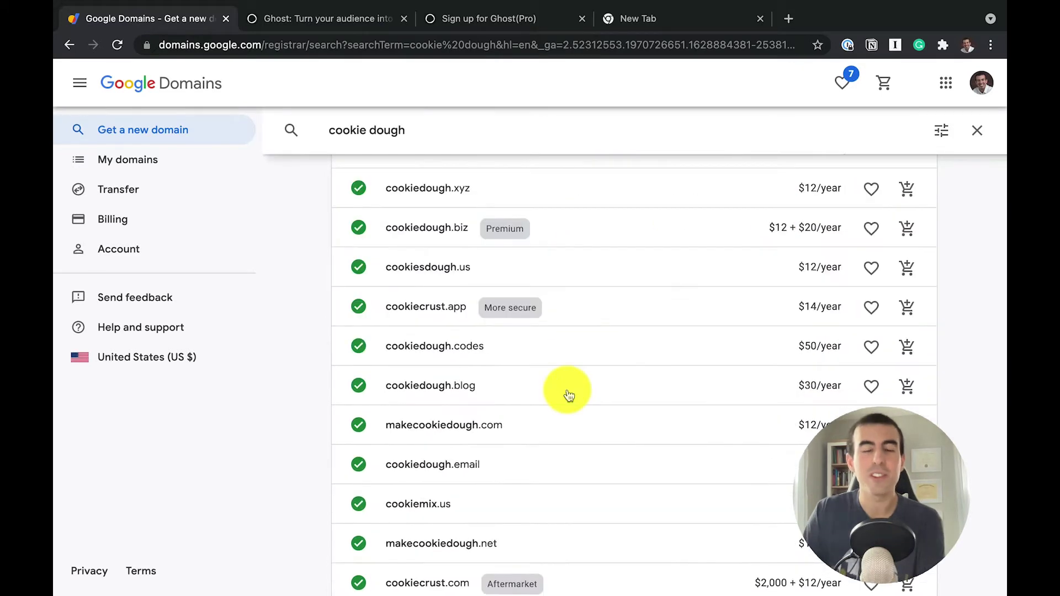
pyautogui.scroll(-1, 530, 389)
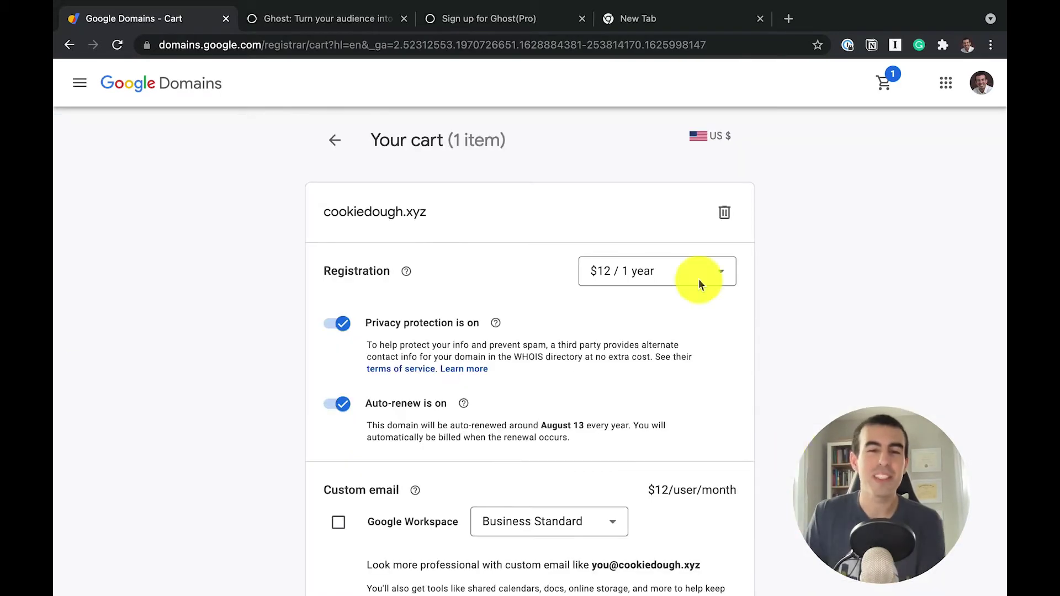
pyautogui.scroll(-2, 796, 324)
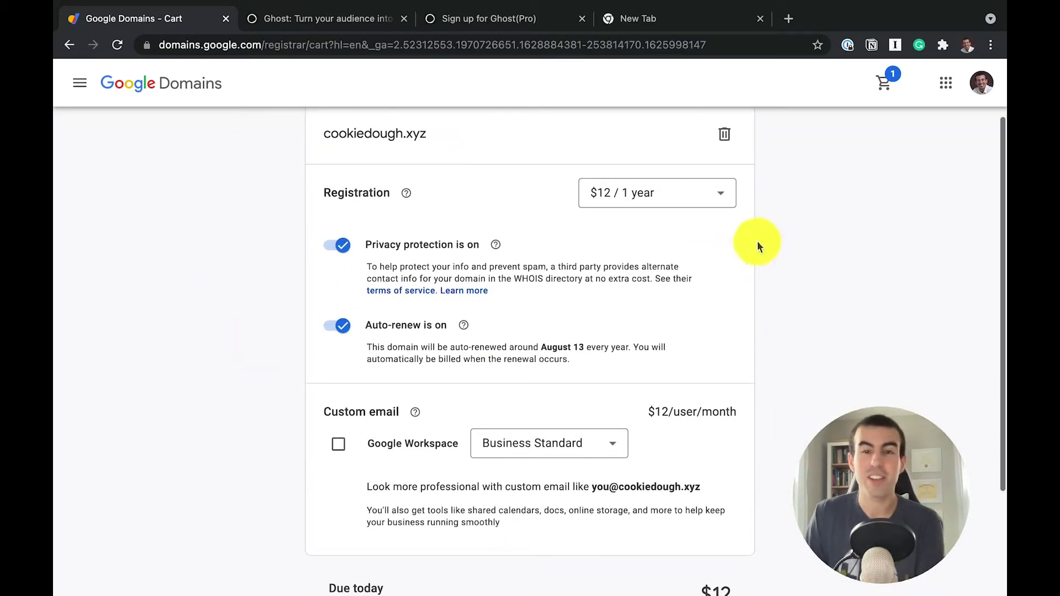
# Keep the cart's cookiedough.xyz registration at one year for $12.
pyautogui.click(726, 197)
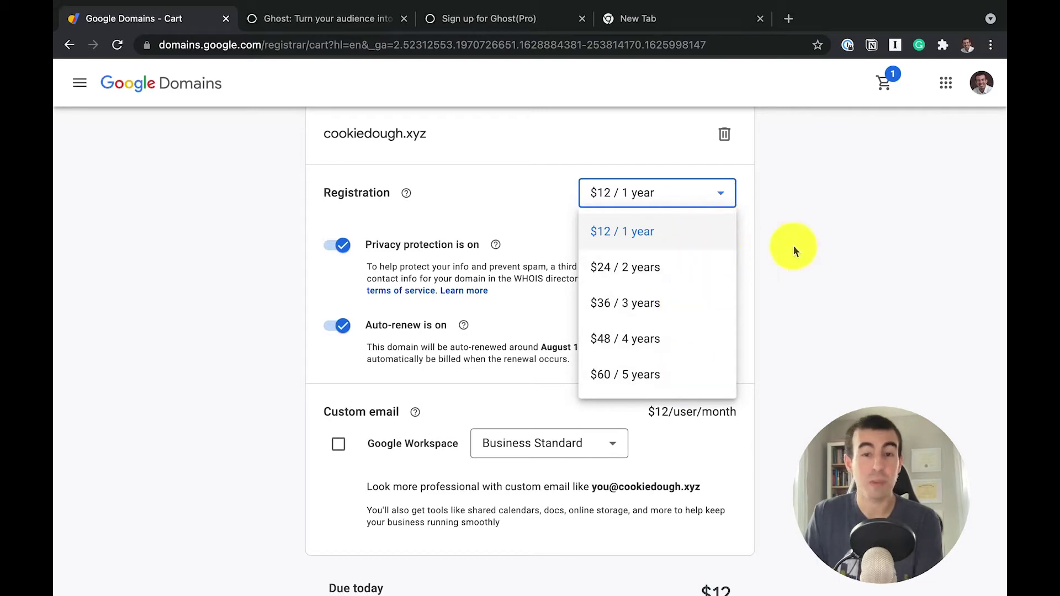
pyautogui.click(768, 239)
pyautogui.scroll(1, 324, 338)
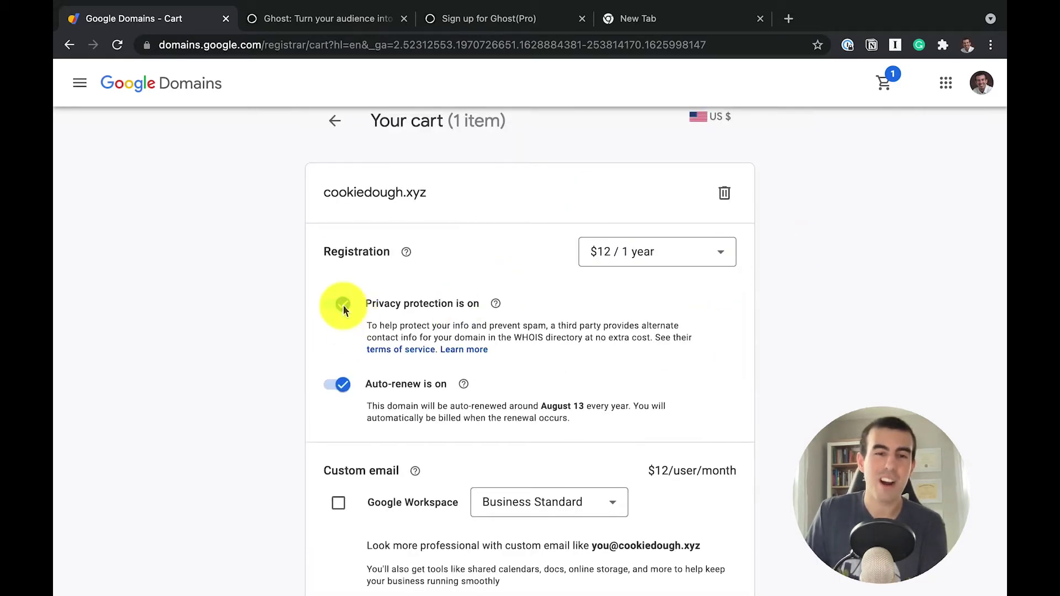
pyautogui.scroll(-1, 394, 353)
pyautogui.scroll(-2, 395, 354)
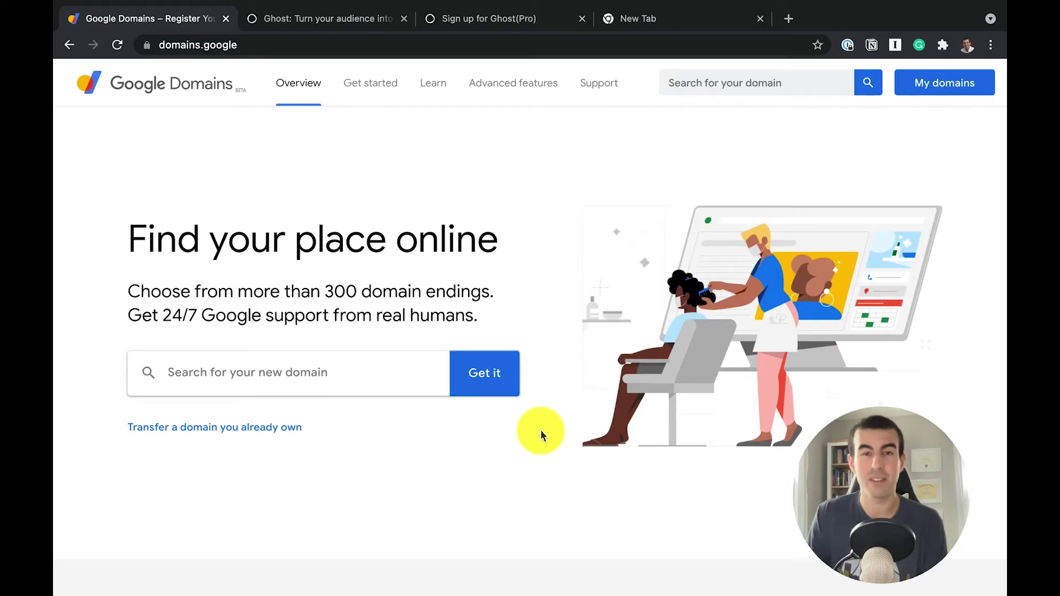
# Close the Google Domains tab to return to the Ghost homepage.
pyautogui.hotkey('ctrl', 'w')
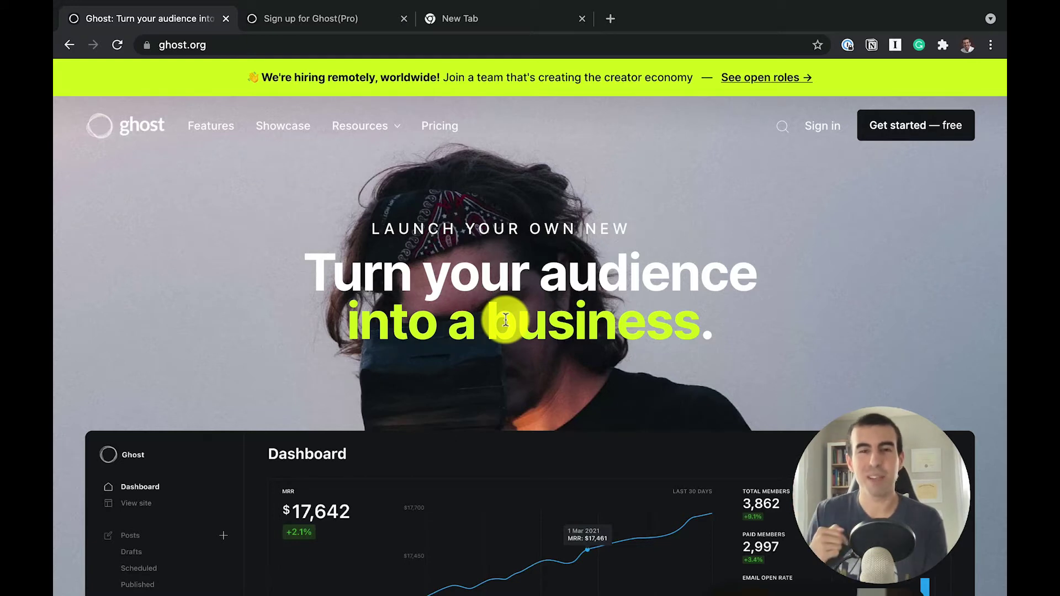
# Start a free Ghost(Pro) account signup from ghost.org.
pyautogui.click(918, 127)
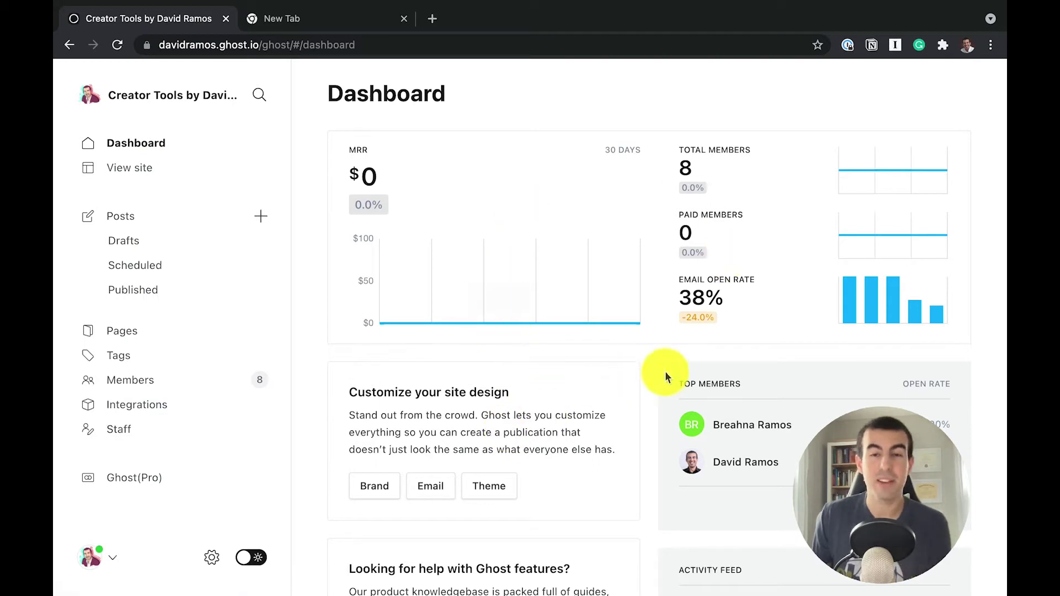
pyautogui.scroll(-2, 617, 346)
pyautogui.scroll(1, 616, 345)
pyautogui.scroll(1, 617, 345)
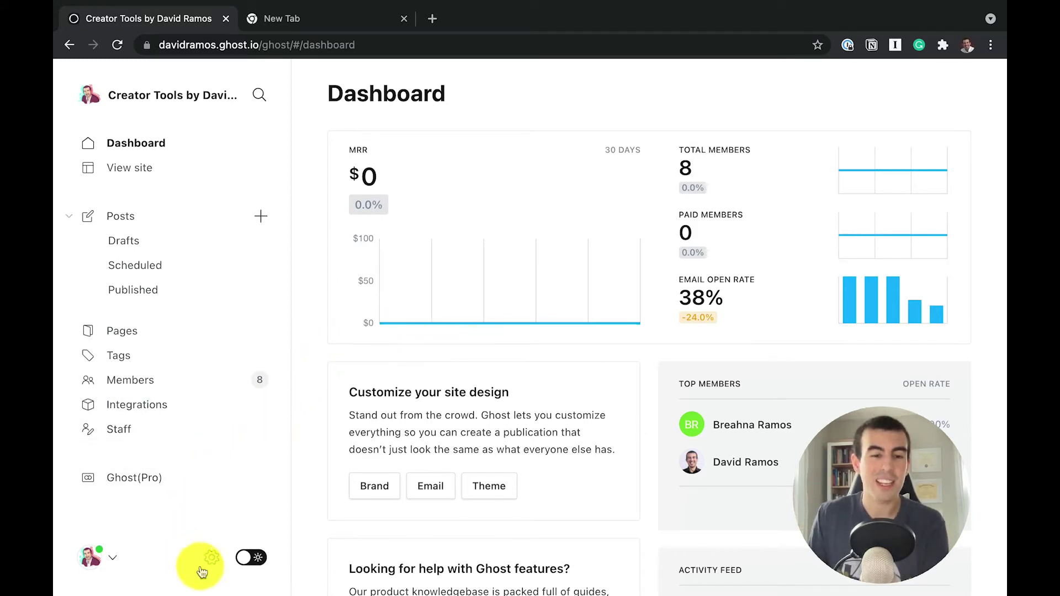
pyautogui.click(210, 559)
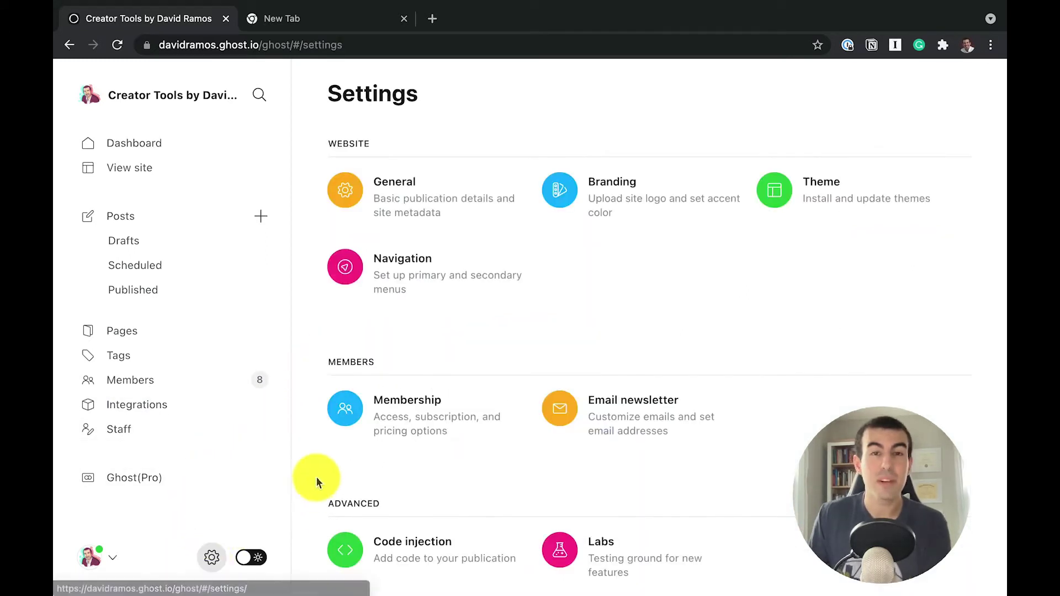
pyautogui.scroll(-1, 427, 328)
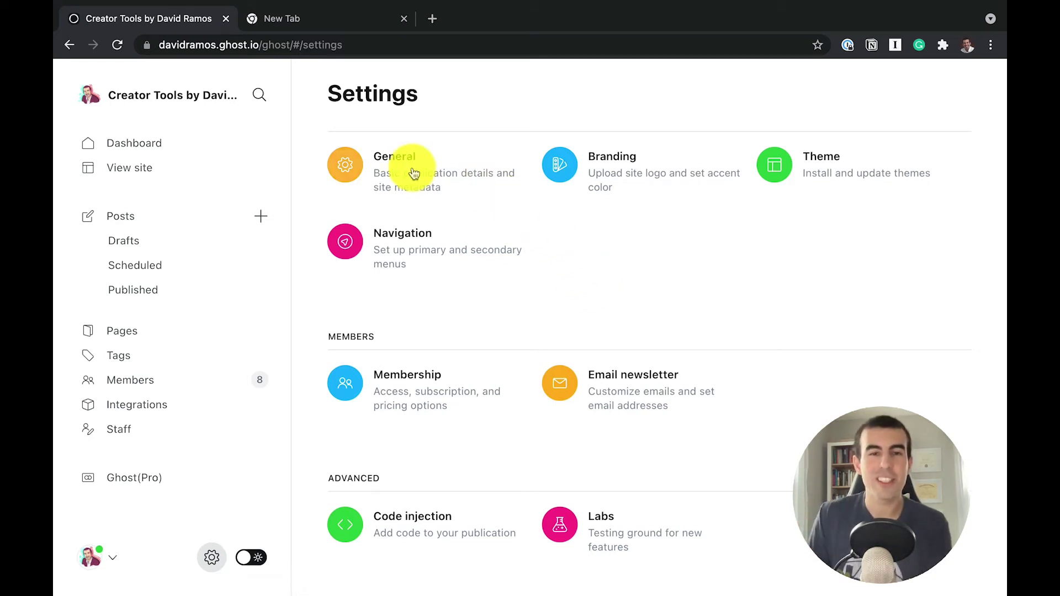
pyautogui.click(384, 162)
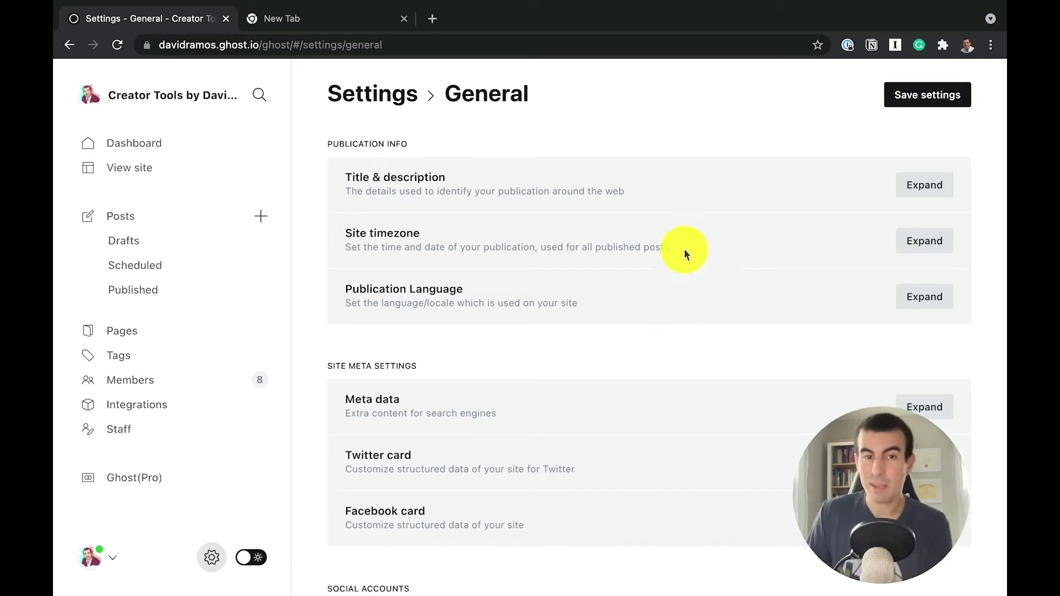
pyautogui.click(925, 185)
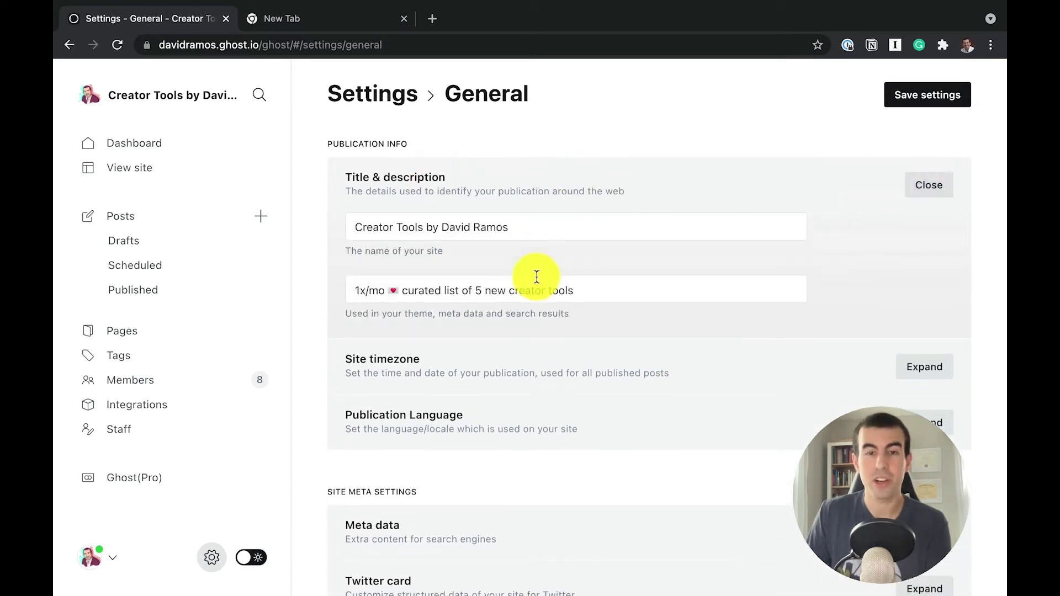
pyautogui.scroll(-1, 712, 260)
pyautogui.scroll(-3, 715, 262)
pyautogui.click(934, 256)
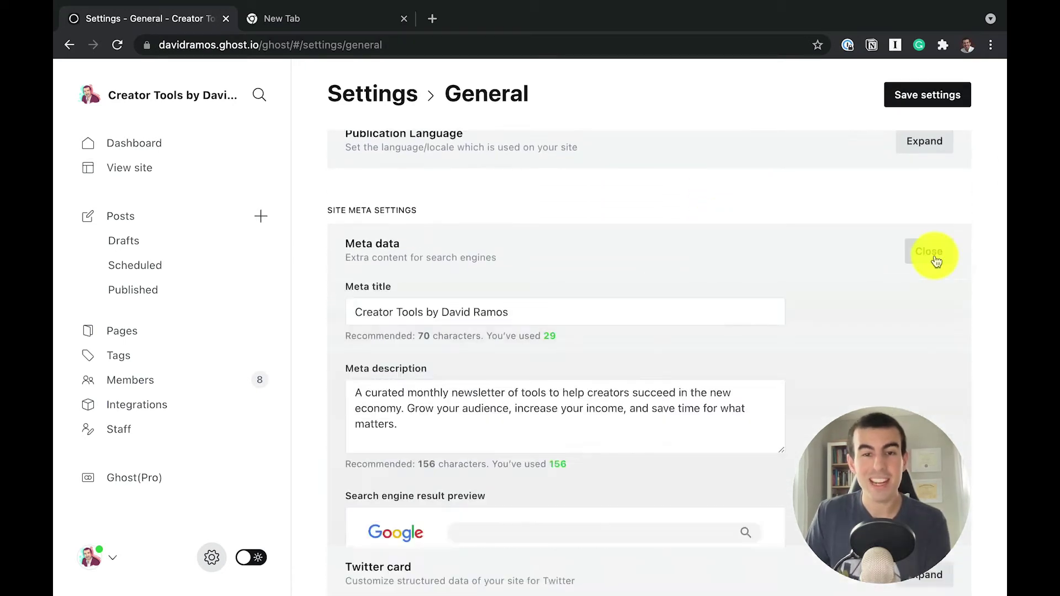
pyautogui.scroll(-1, 854, 307)
pyautogui.scroll(-2, 855, 306)
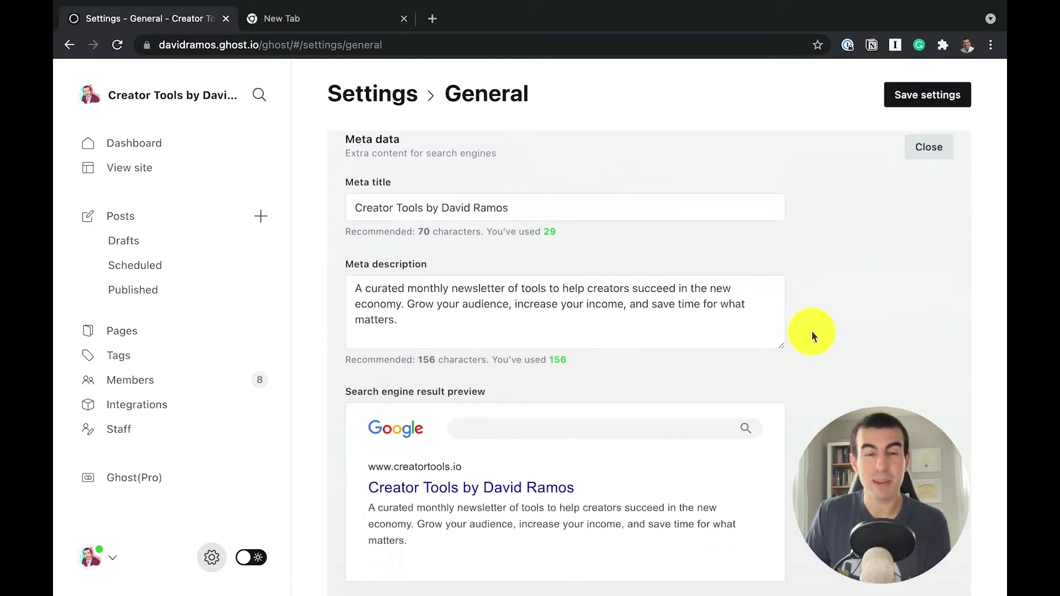
pyautogui.scroll(-5, 804, 324)
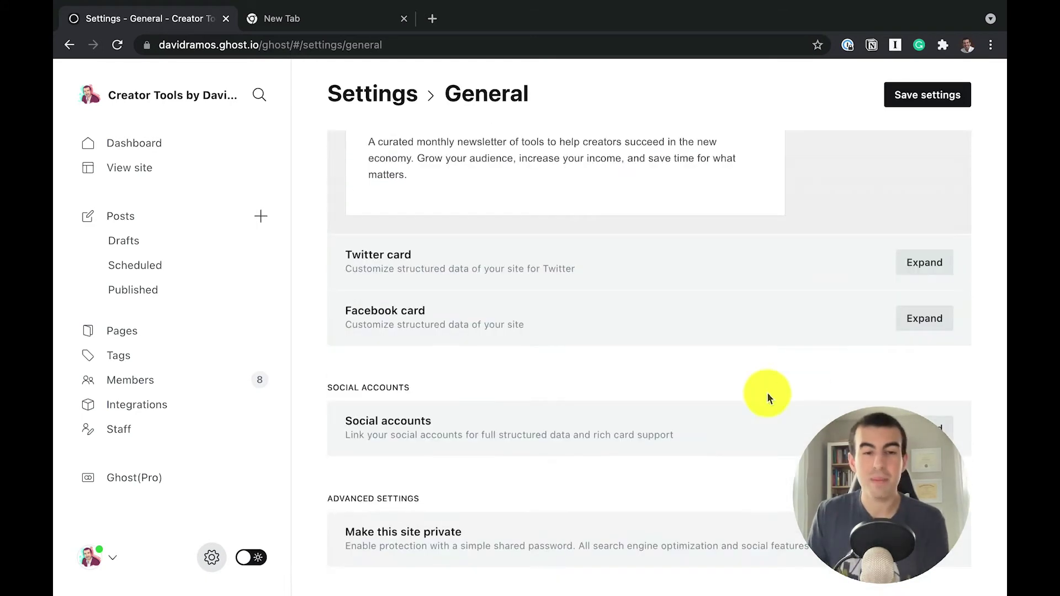
pyautogui.scroll(-1, 752, 429)
pyautogui.click(923, 393)
pyautogui.scroll(-1, 857, 418)
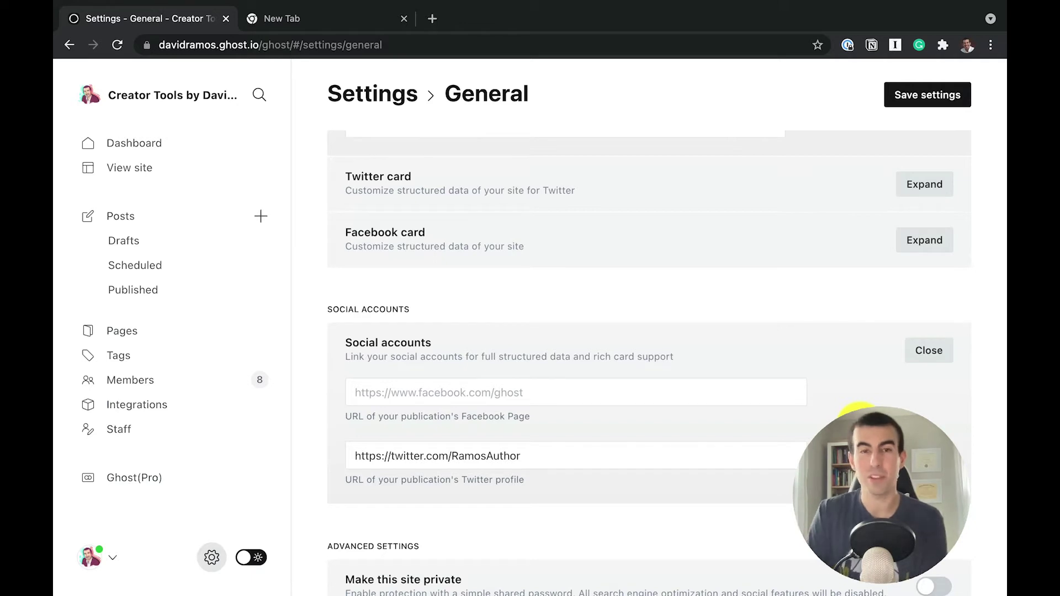
pyautogui.scroll(3, 812, 387)
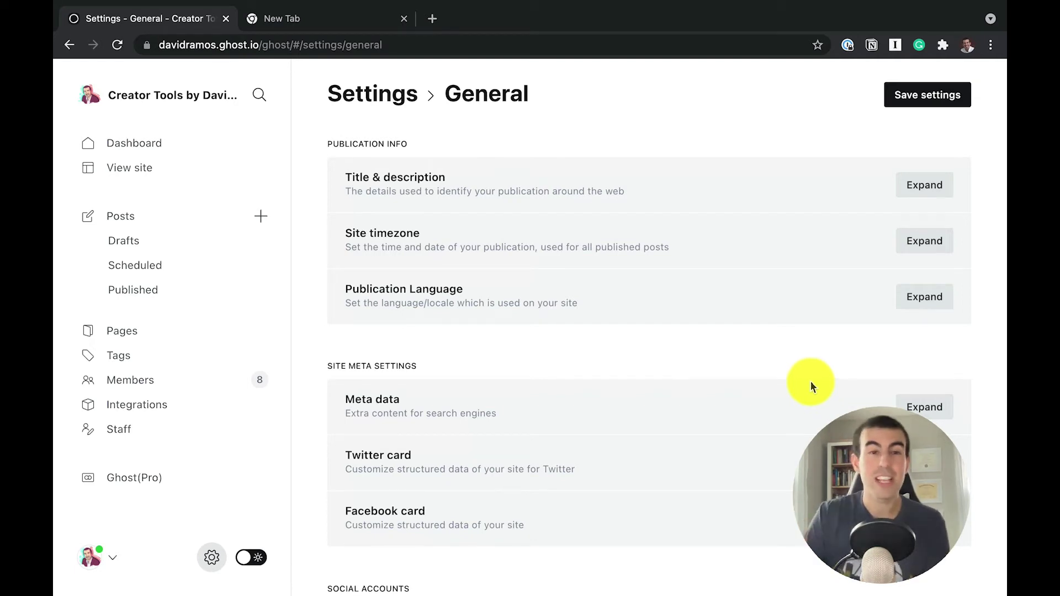
pyautogui.click(370, 93)
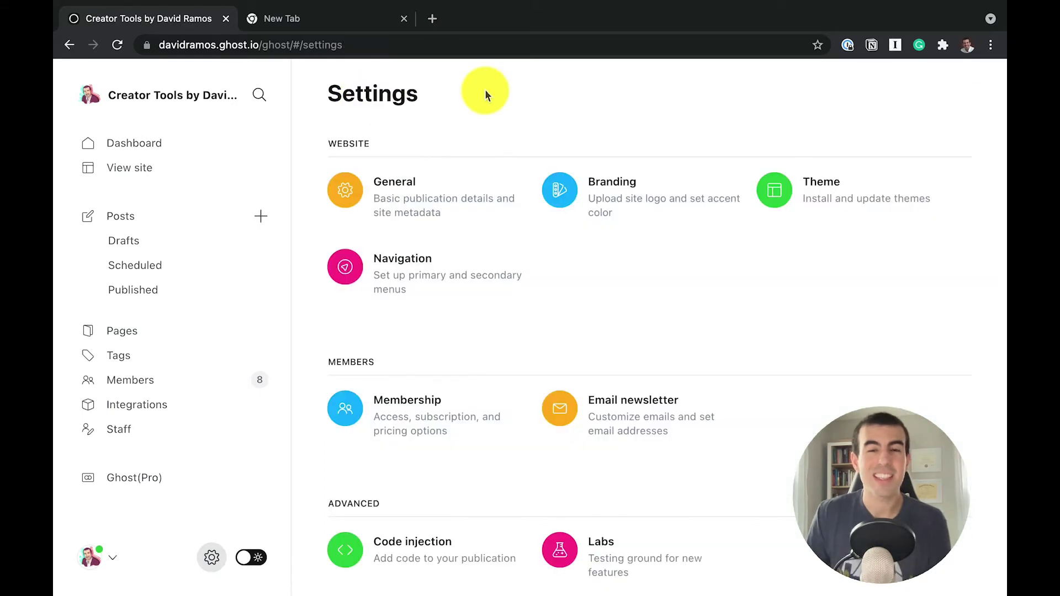
pyautogui.click(611, 184)
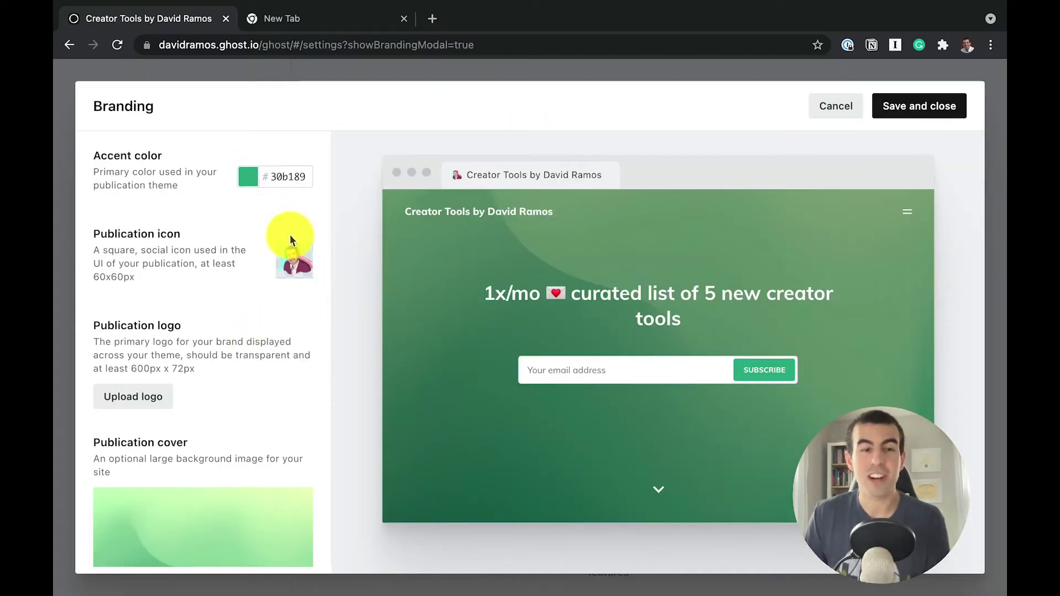
pyautogui.scroll(-1, 237, 291)
pyautogui.scroll(-2, 268, 306)
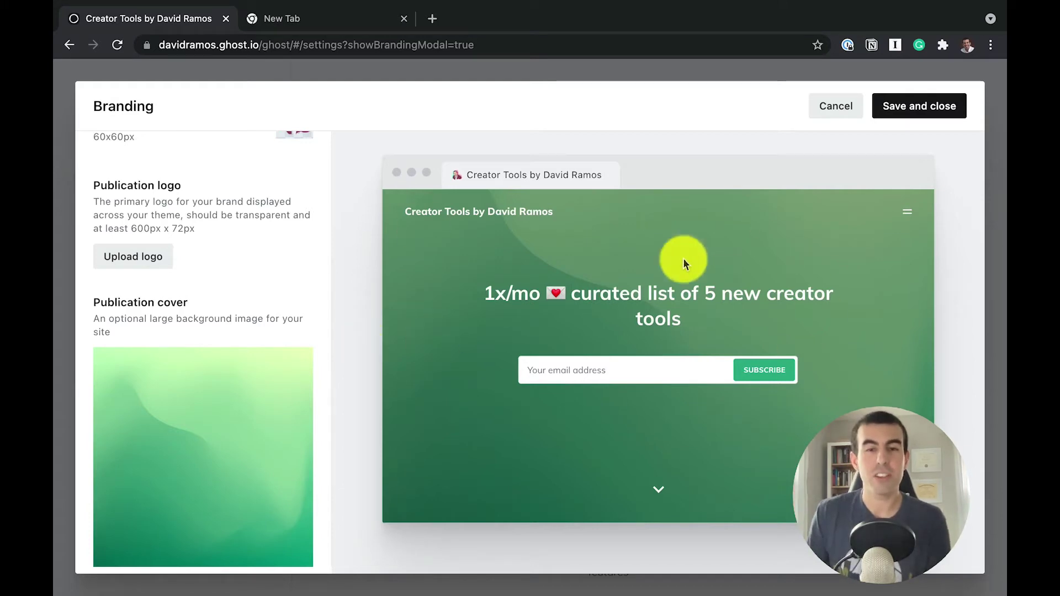
pyautogui.scroll(3, 249, 216)
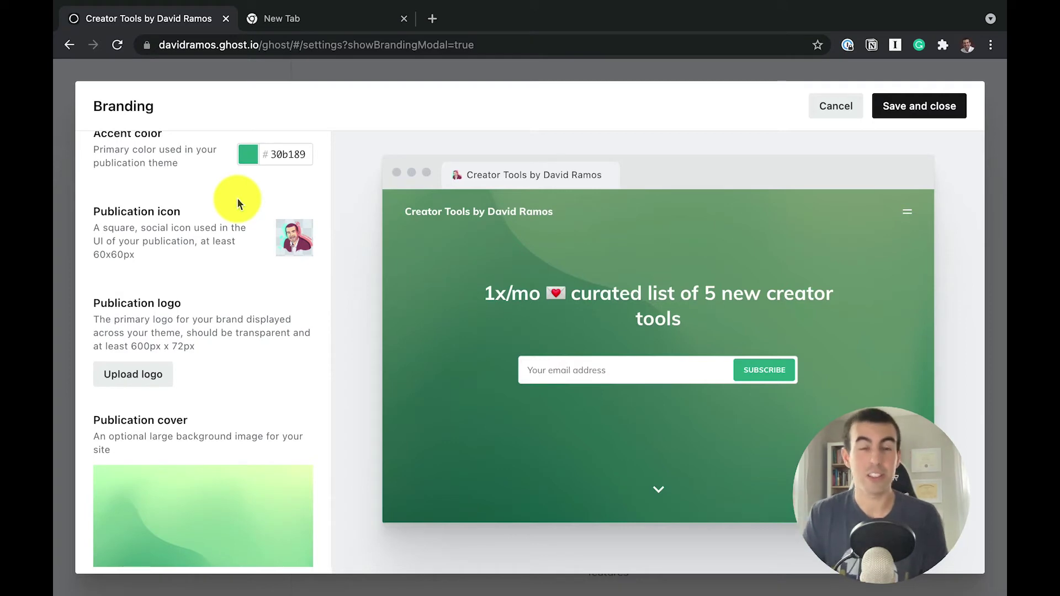
pyautogui.press('Escape')
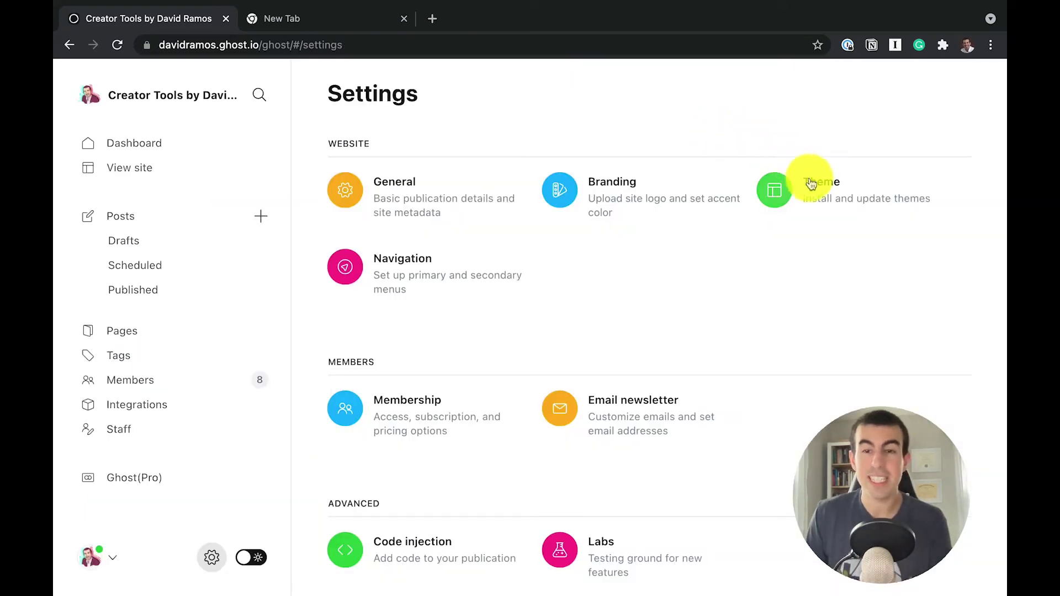
# Preview the Edition theme from theme settings in a new tab, including its mobile layout.
pyautogui.click(812, 182)
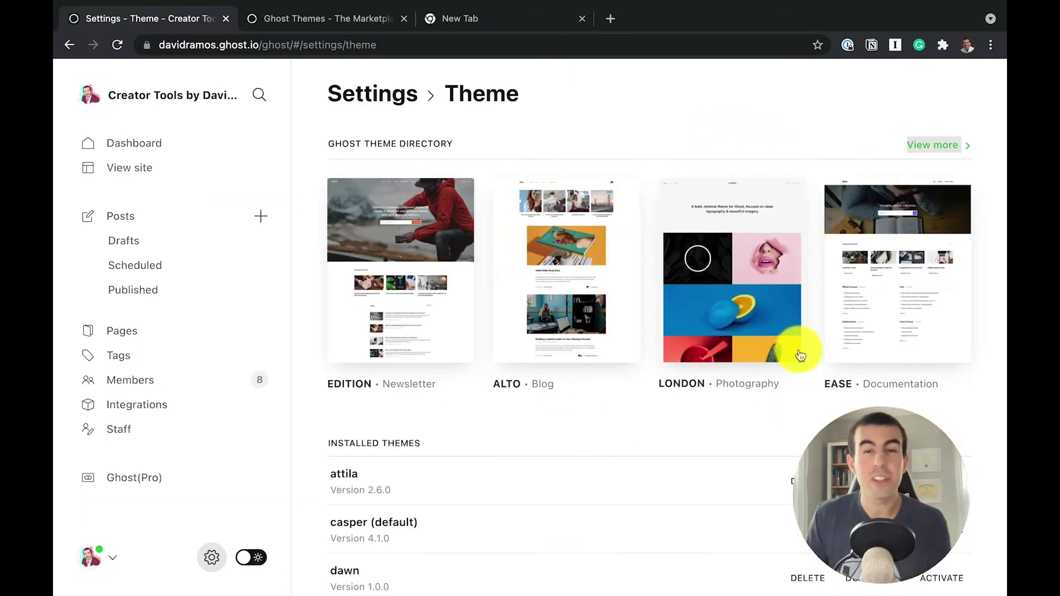
pyautogui.moveTo(400, 270)
pyautogui.click(390, 278)
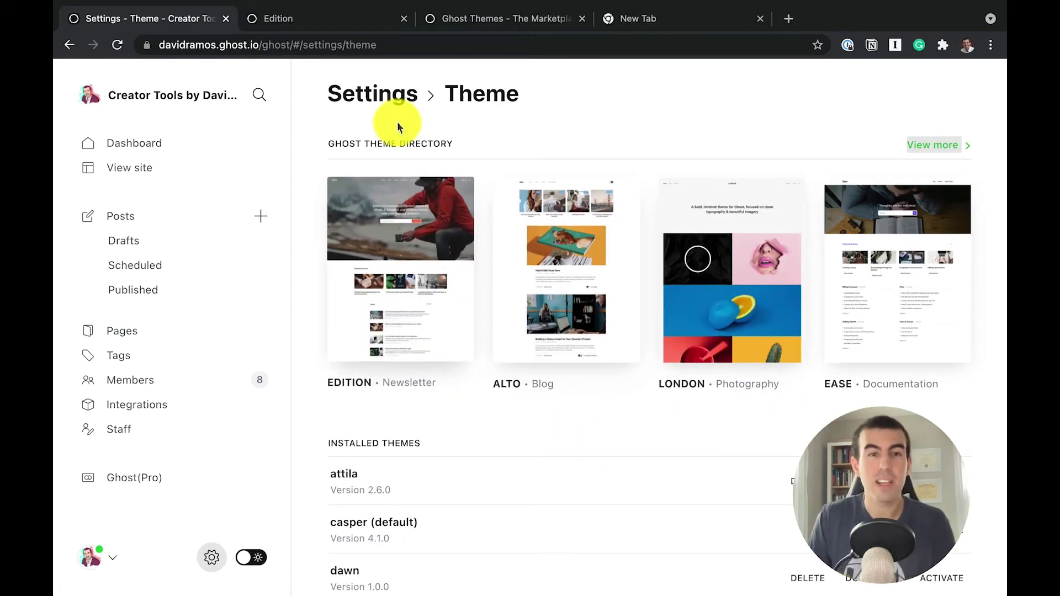
pyautogui.click(443, 294)
pyautogui.scroll(-2, 560, 345)
pyautogui.scroll(-1, 559, 344)
pyautogui.scroll(-2, 560, 344)
pyautogui.scroll(-2, 560, 345)
pyautogui.scroll(-2, 559, 345)
pyautogui.scroll(-1, 560, 345)
pyautogui.scroll(3, 560, 344)
pyautogui.scroll(1, 560, 344)
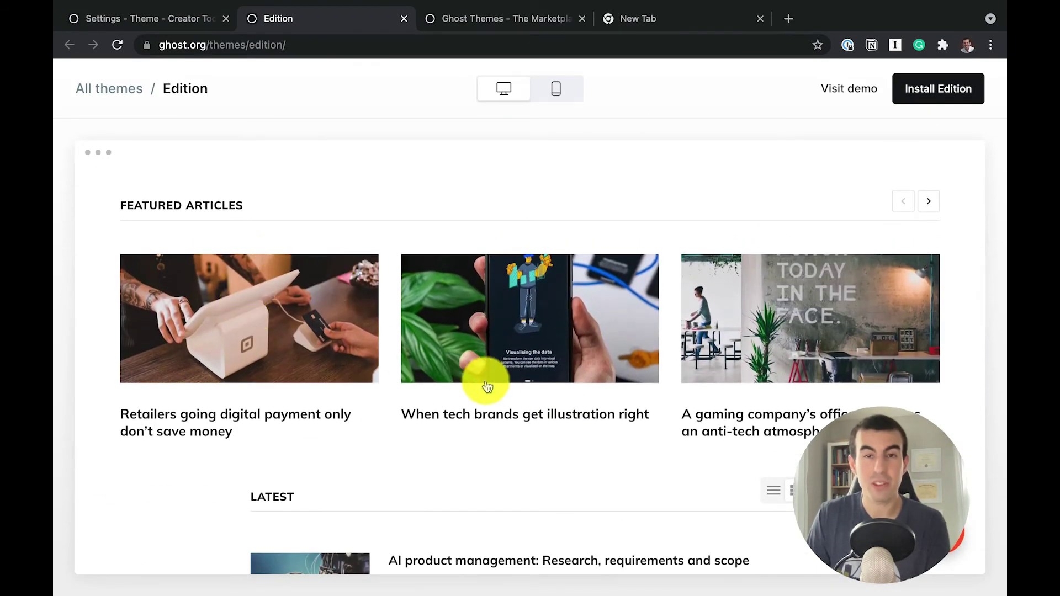
pyautogui.scroll(-1, 485, 378)
pyautogui.scroll(-2, 490, 384)
pyautogui.scroll(-2, 494, 390)
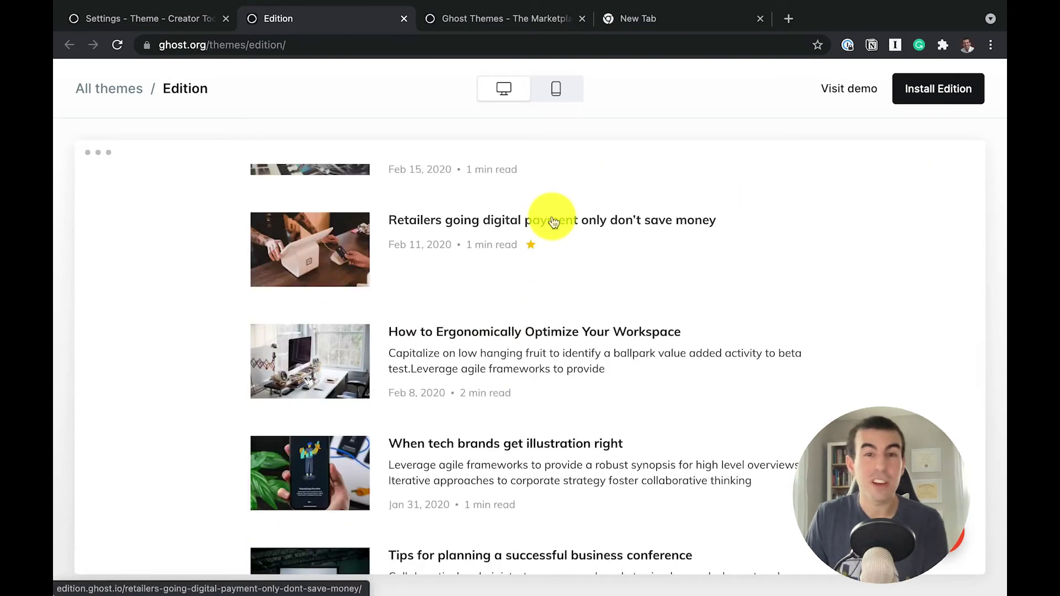
pyautogui.click(556, 88)
pyautogui.scroll(-1, 551, 351)
pyautogui.scroll(-3, 551, 355)
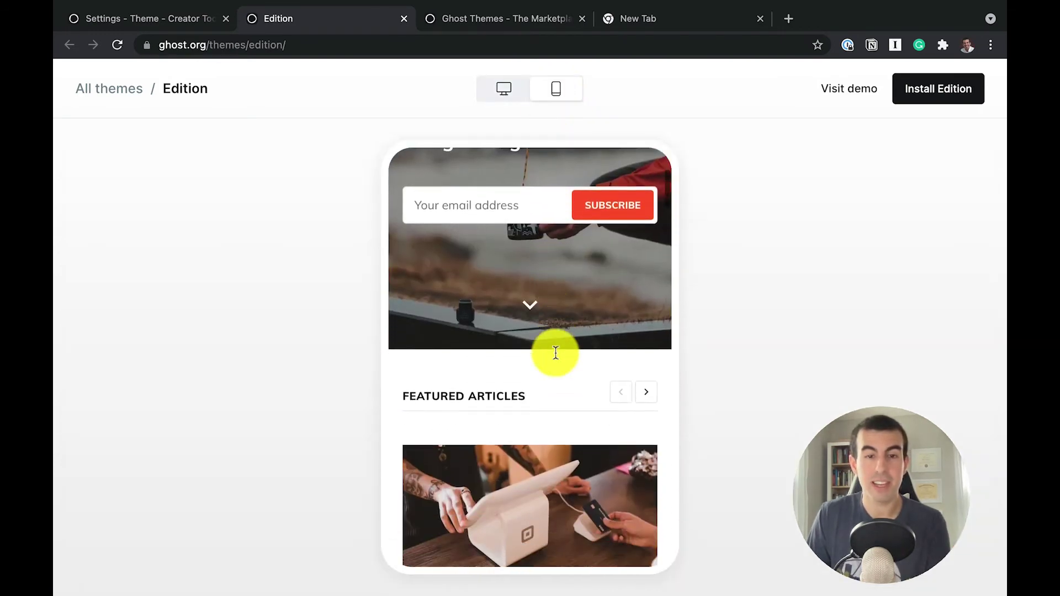
pyautogui.hotkey('ctrl', 'shift', 'Tab')
pyautogui.scroll(-1, 612, 434)
pyautogui.moveTo(401, 219)
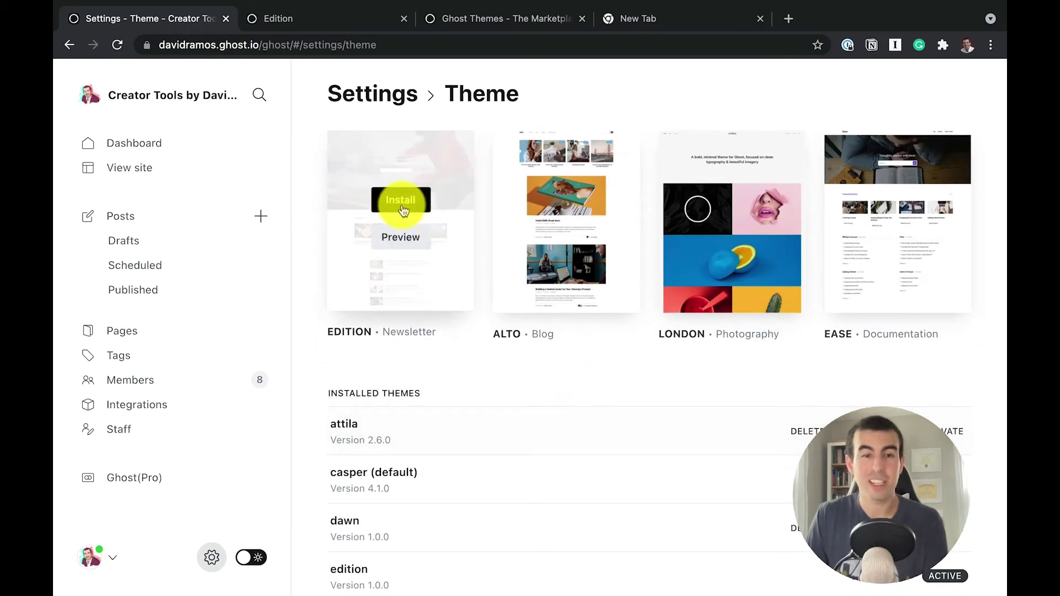
pyautogui.scroll(-2, 498, 298)
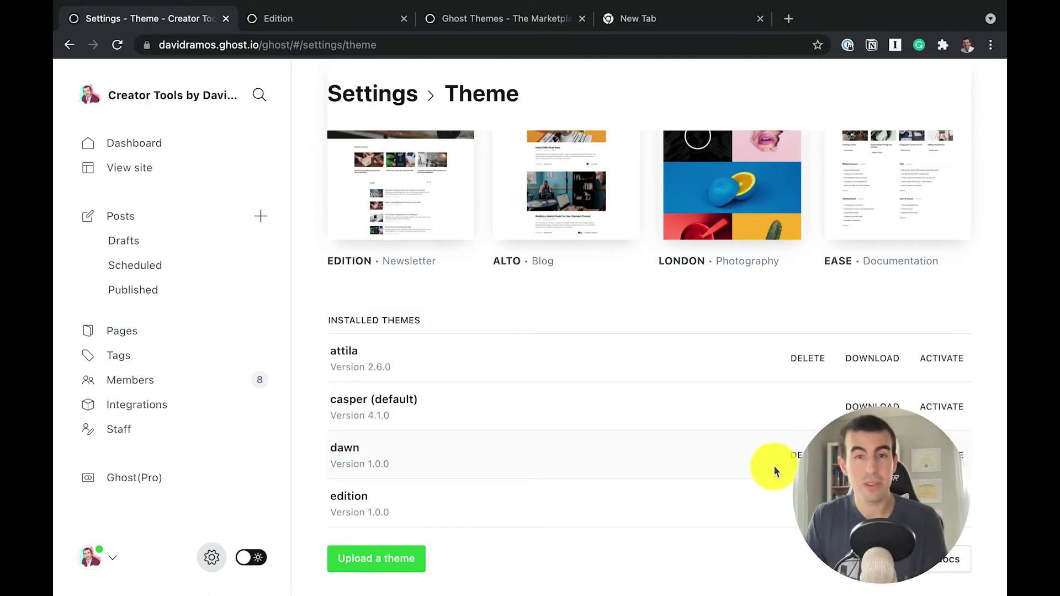
# Open the Ghost theme marketplace and filter it to Blog, then Free themes.
pyautogui.click(927, 148)
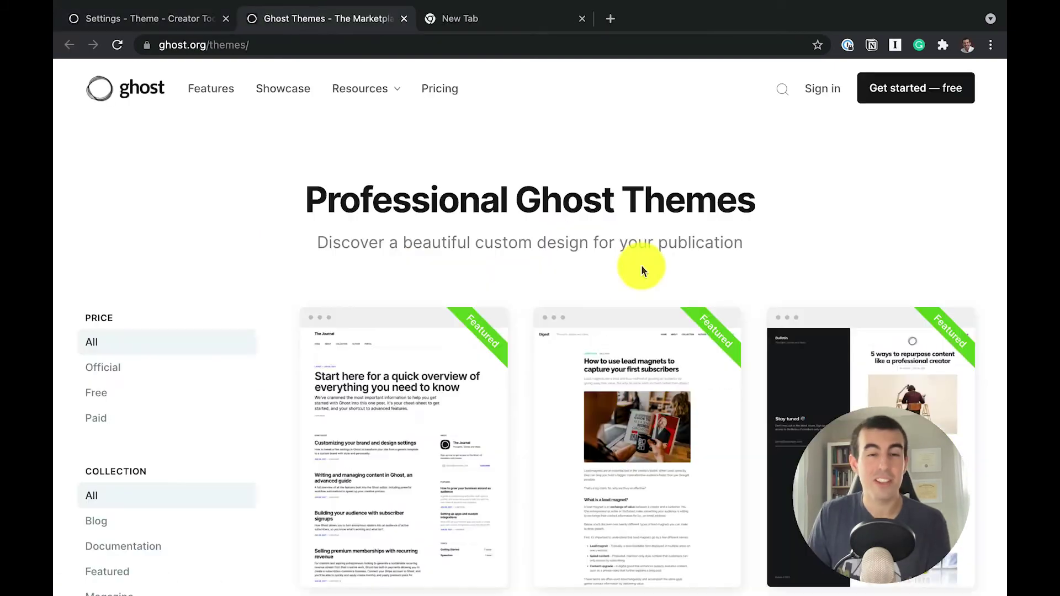
pyautogui.scroll(-5, 641, 265)
pyautogui.scroll(-2, 641, 265)
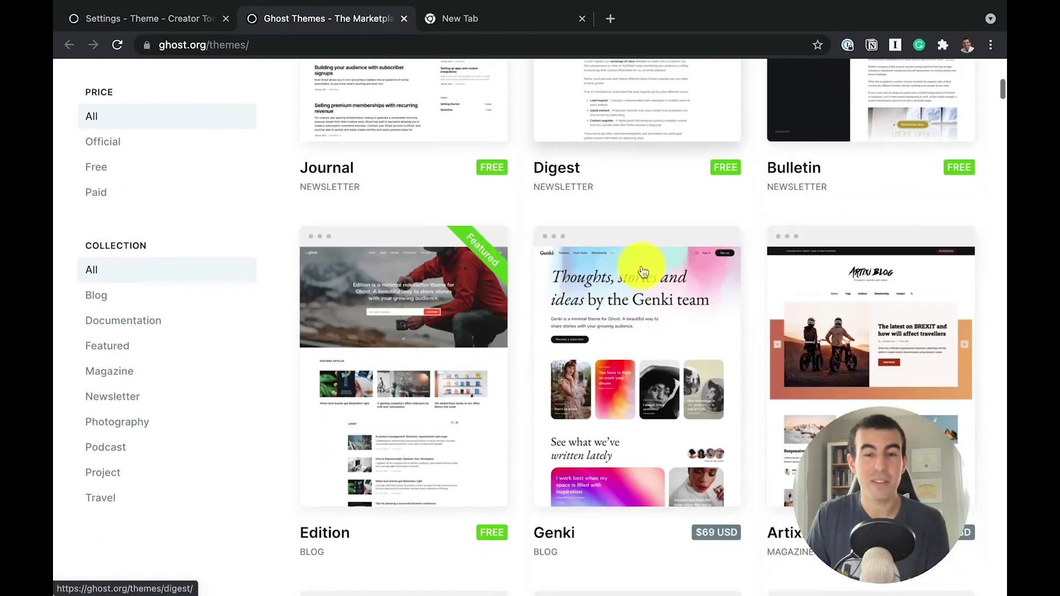
pyautogui.scroll(-1, 639, 272)
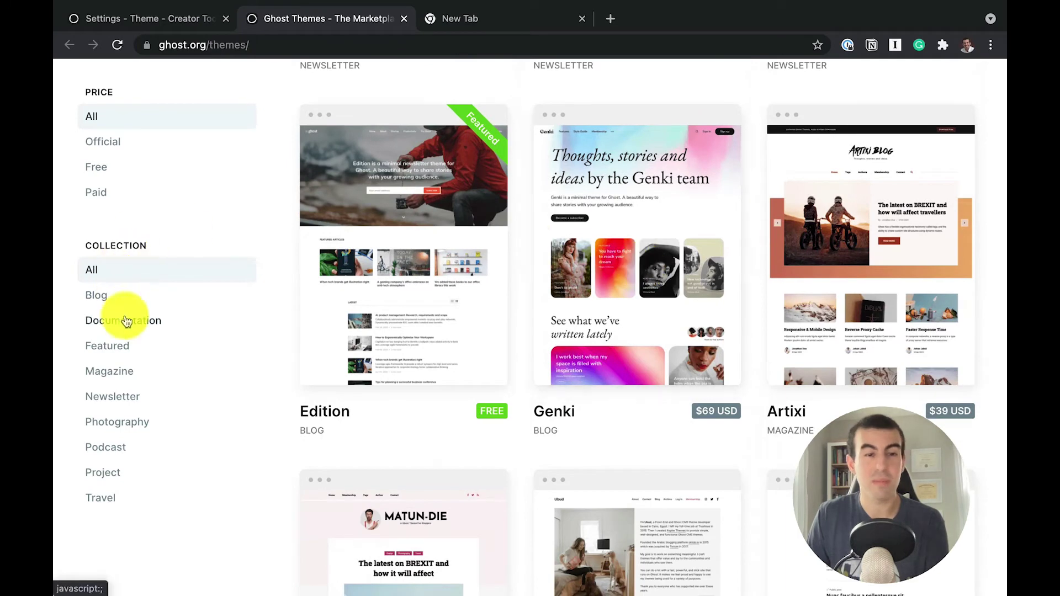
pyautogui.scroll(5, 153, 356)
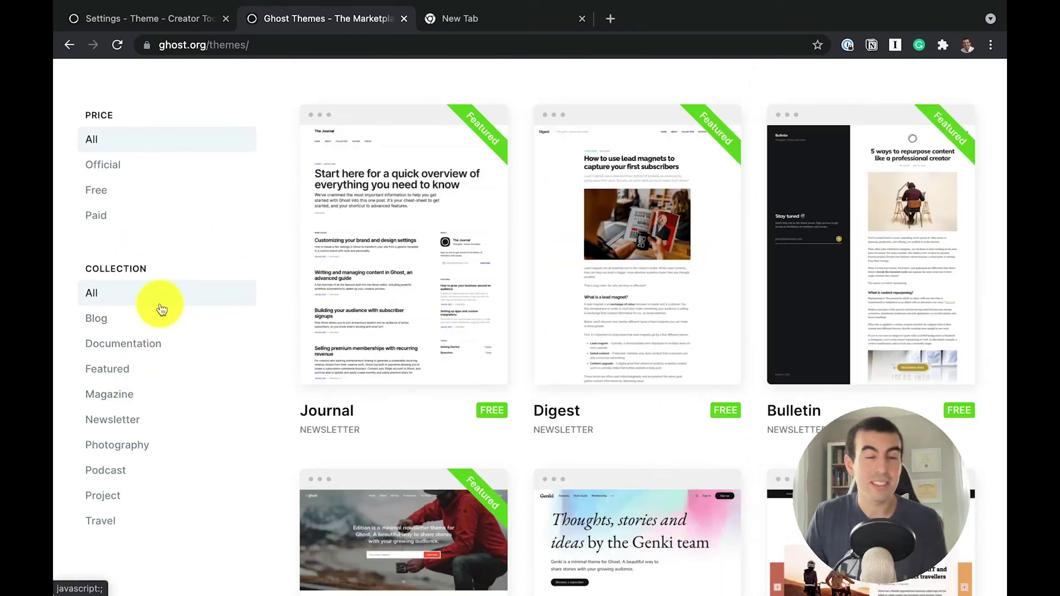
pyautogui.click(137, 323)
pyautogui.scroll(-1, 550, 385)
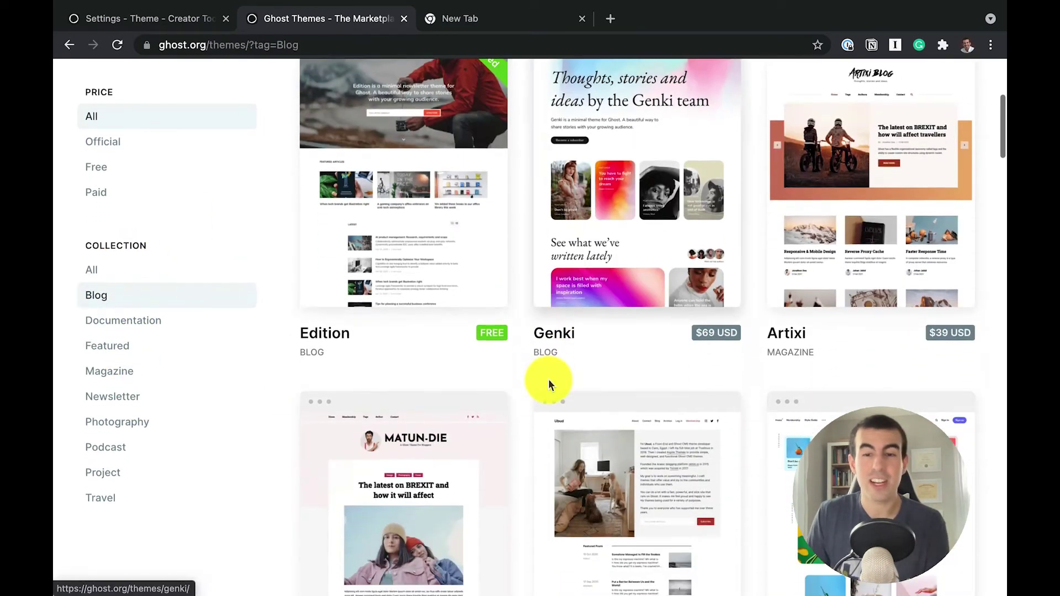
pyautogui.scroll(-2, 550, 386)
pyautogui.scroll(-2, 550, 385)
pyautogui.scroll(-2, 550, 386)
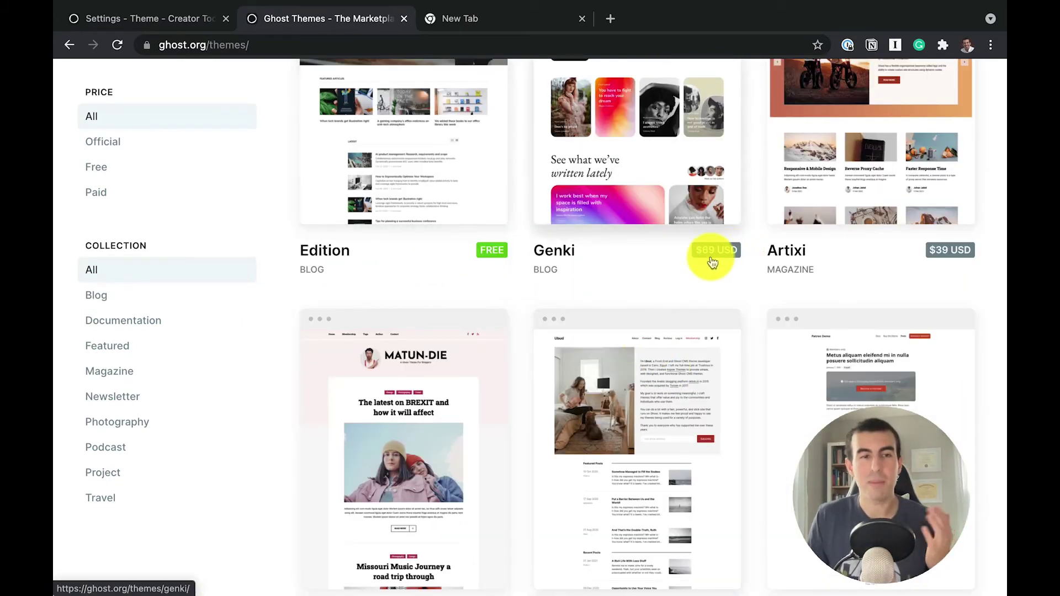
pyautogui.click(97, 166)
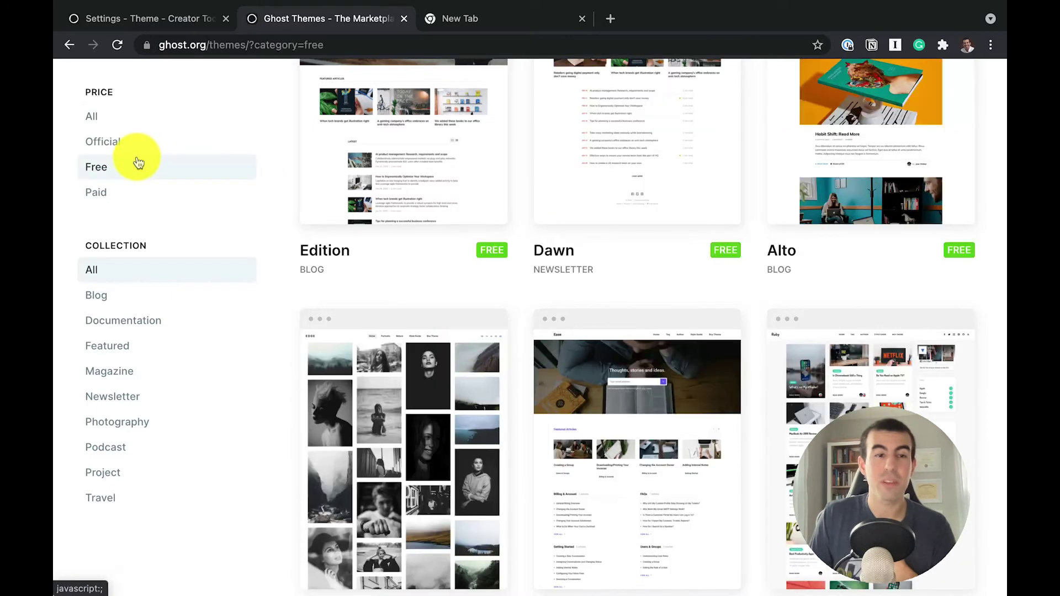
pyautogui.scroll(2, 645, 320)
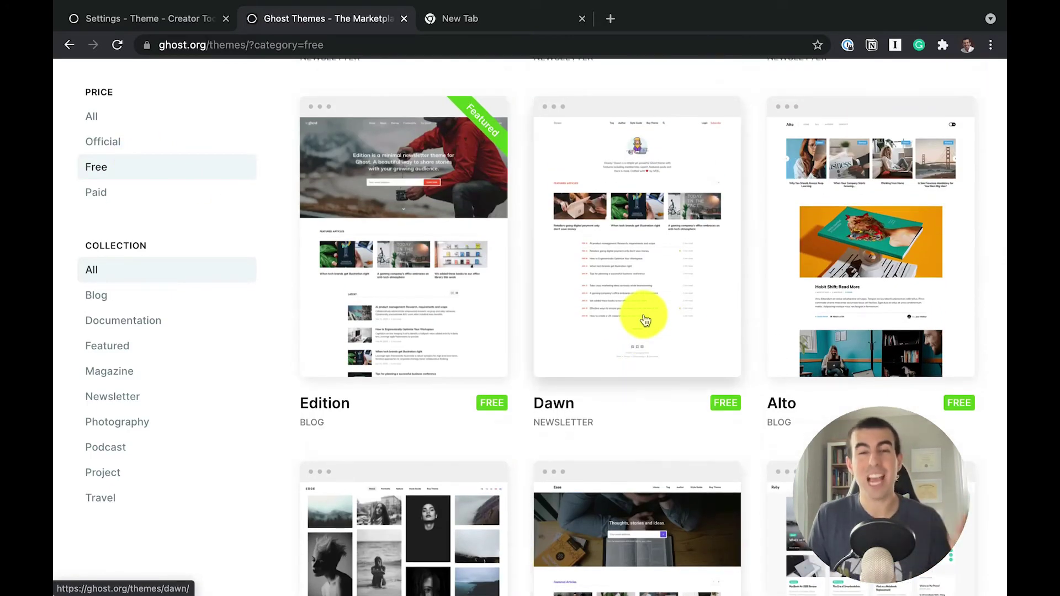
pyautogui.scroll(-2, 644, 320)
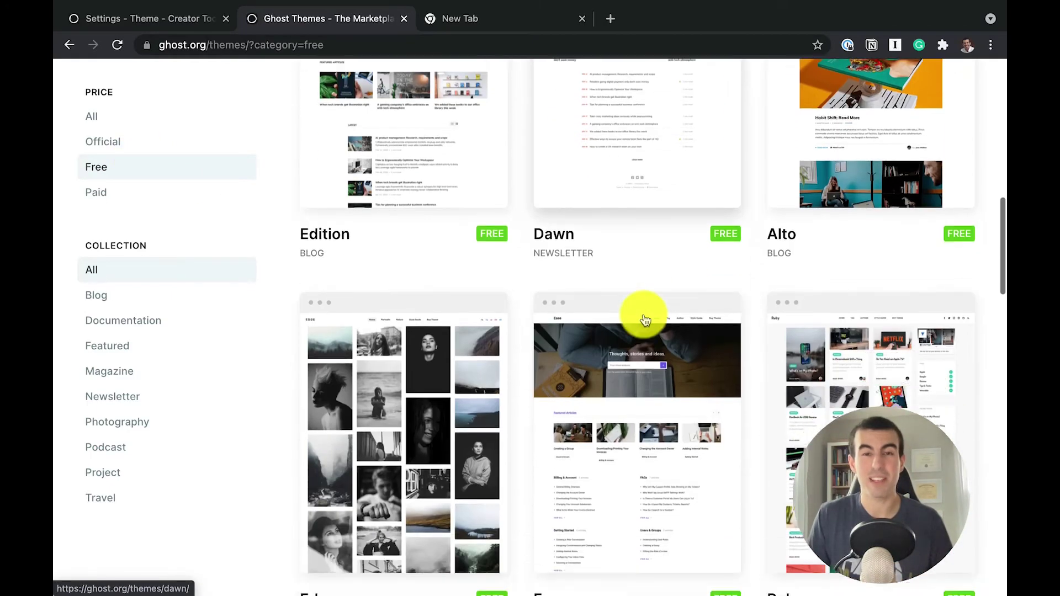
pyautogui.scroll(-2, 644, 320)
pyautogui.scroll(-2, 645, 320)
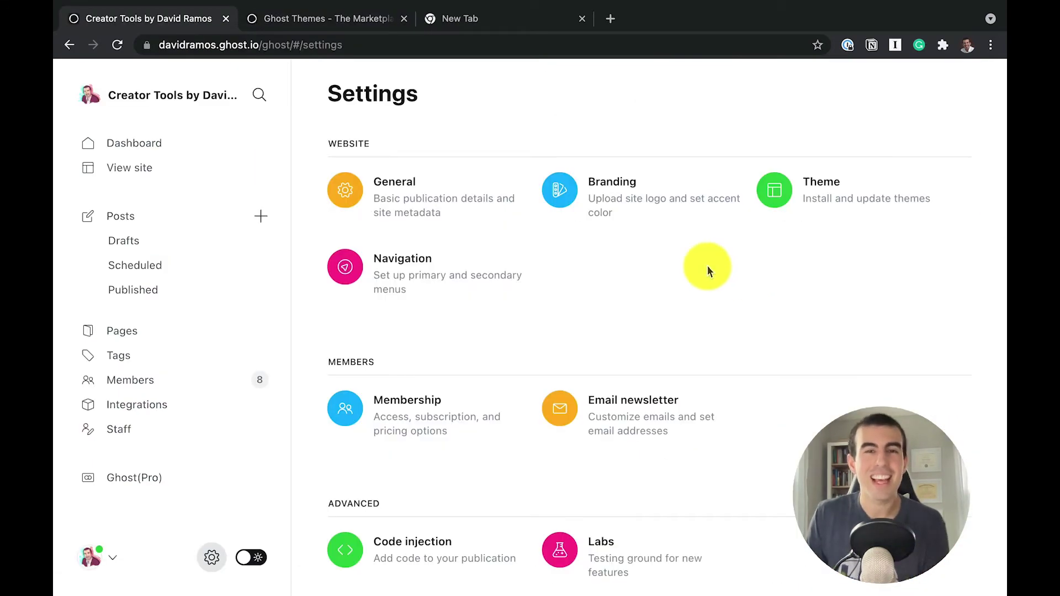
pyautogui.click(408, 267)
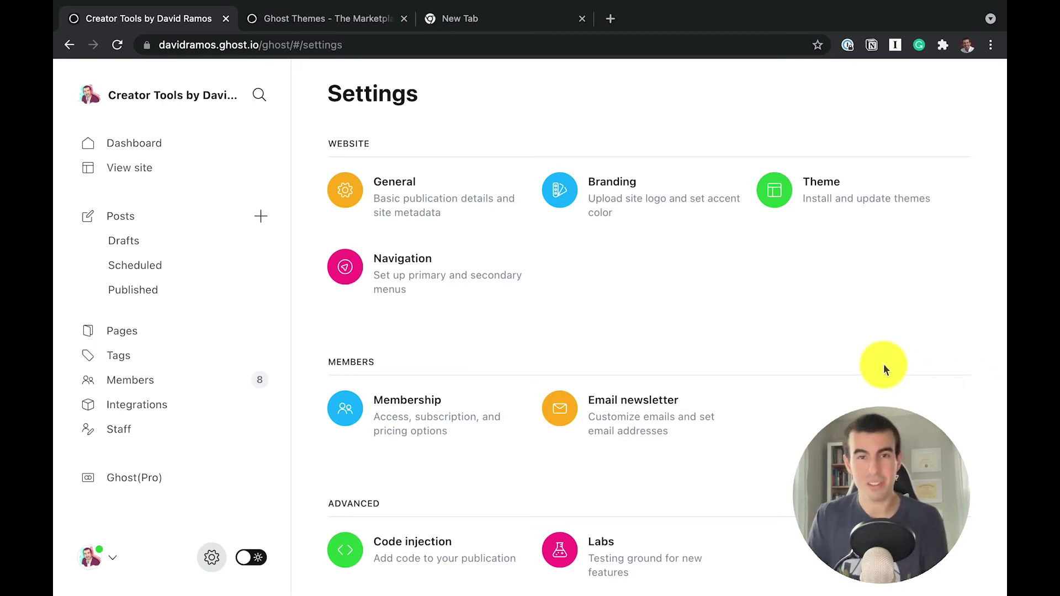
# Start a new post titled 'This is a title' with Lorem Ipsum body text.
pyautogui.click(260, 220)
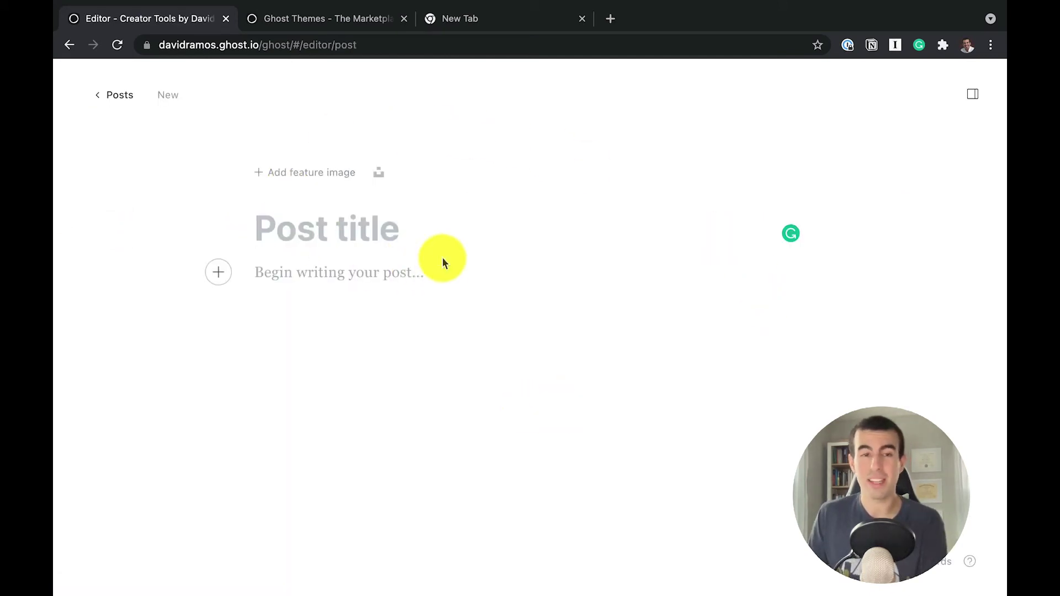
pyautogui.click(390, 230)
pyautogui.write('This is a title')
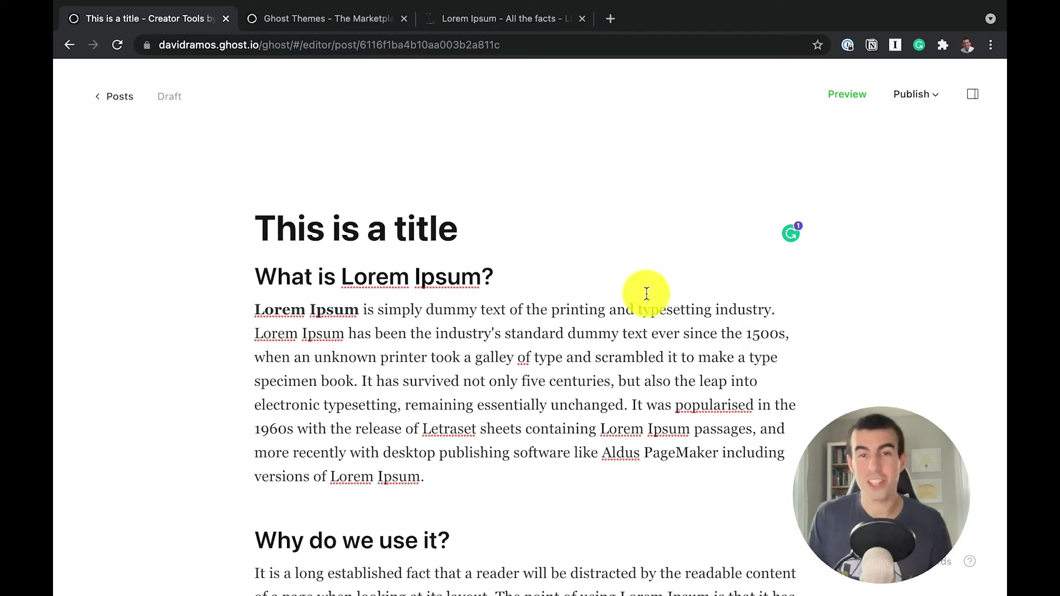
pyautogui.click(638, 308)
# Open and close the post settings panel and card list without changes.
pyautogui.click(972, 94)
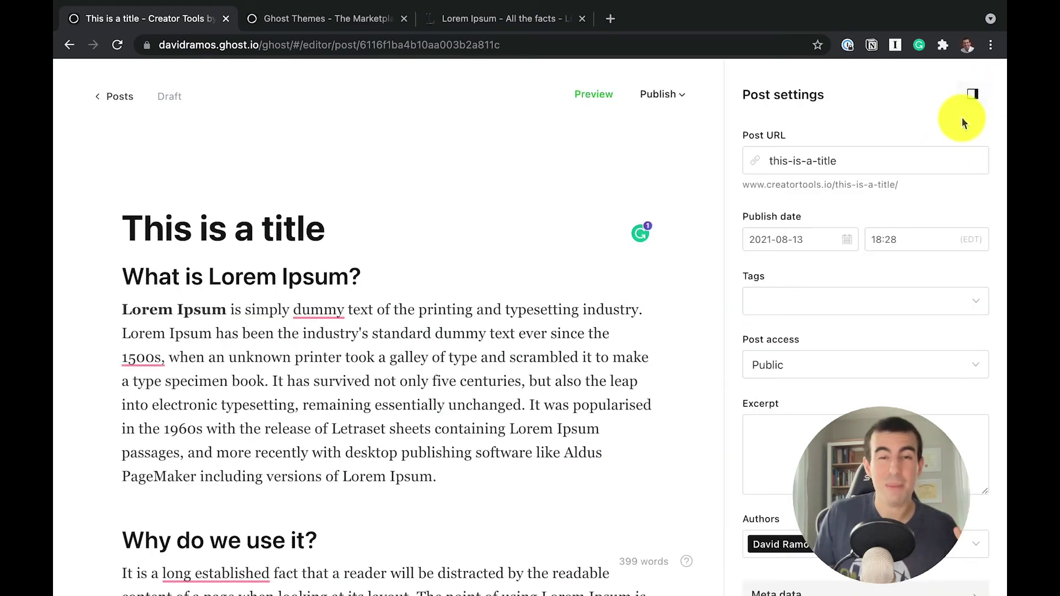
pyautogui.scroll(-1, 861, 389)
pyautogui.click(592, 248)
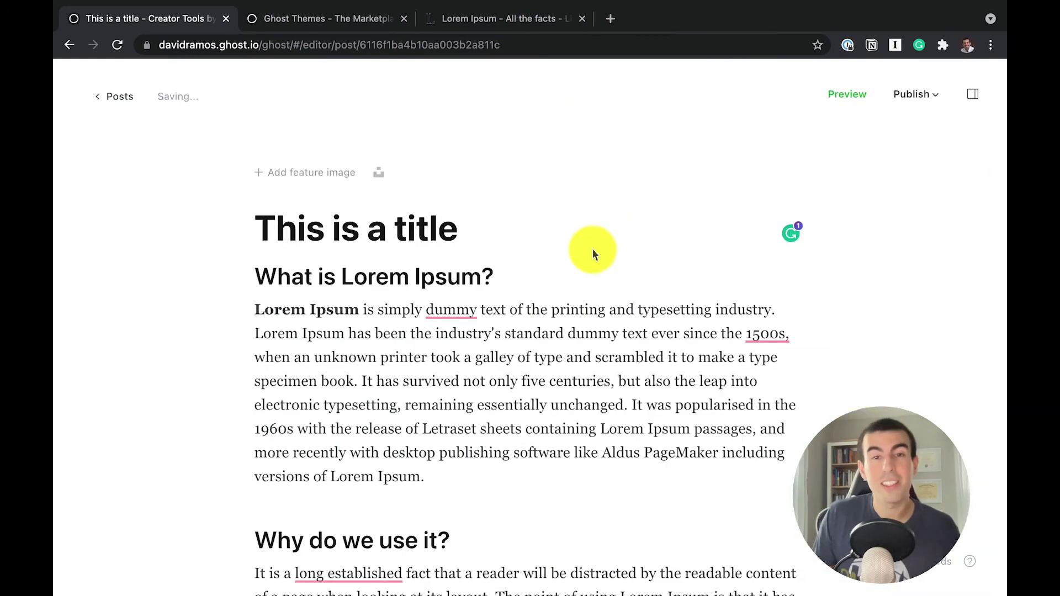
pyautogui.scroll(-3, 470, 349)
pyautogui.scroll(-3, 469, 348)
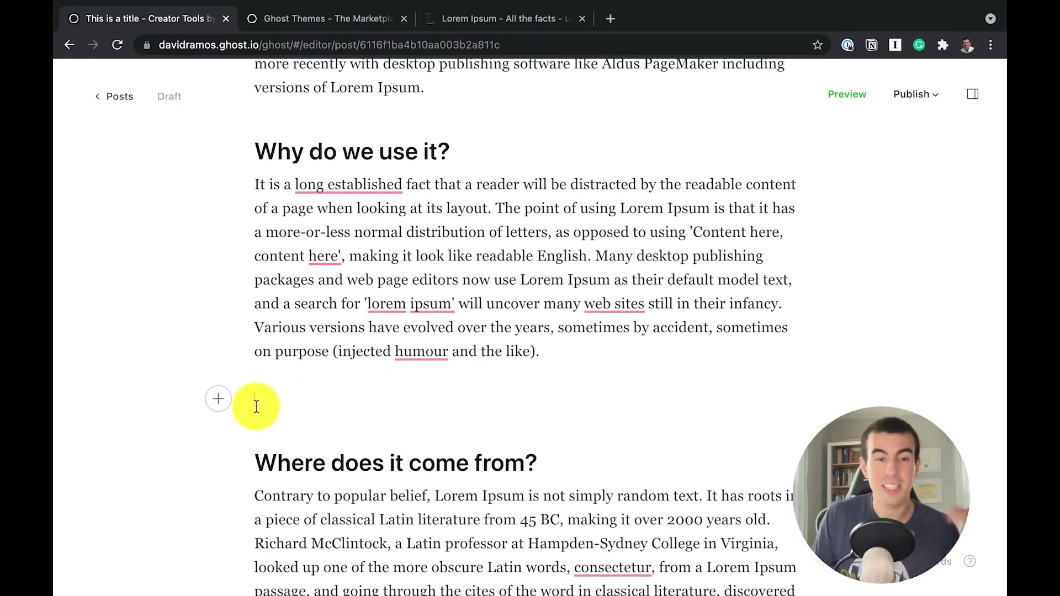
pyautogui.scroll(-1, 256, 403)
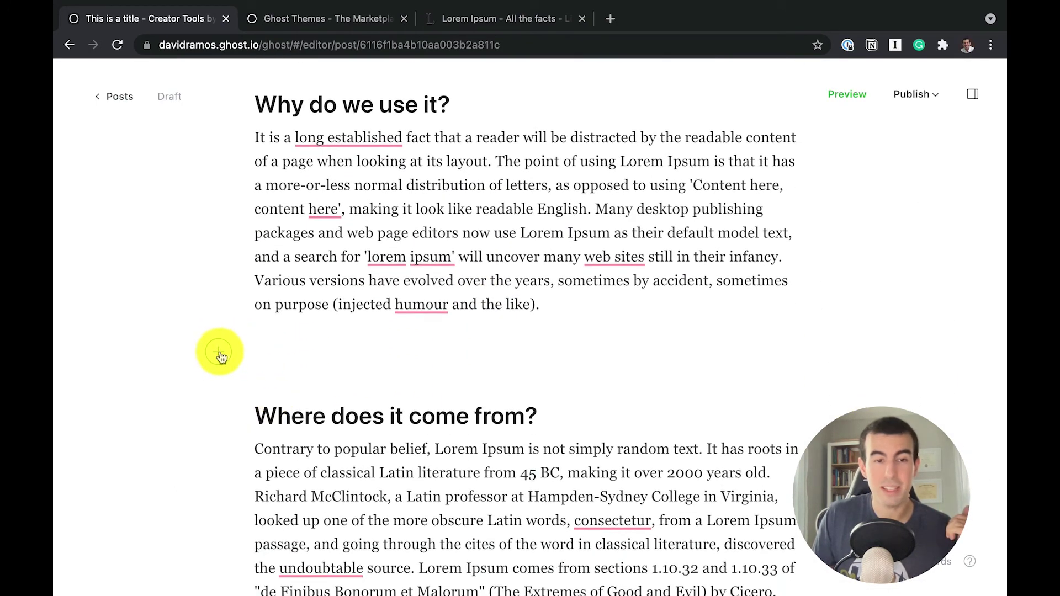
pyautogui.click(219, 355)
pyautogui.scroll(-1, 348, 389)
pyautogui.scroll(-2, 380, 401)
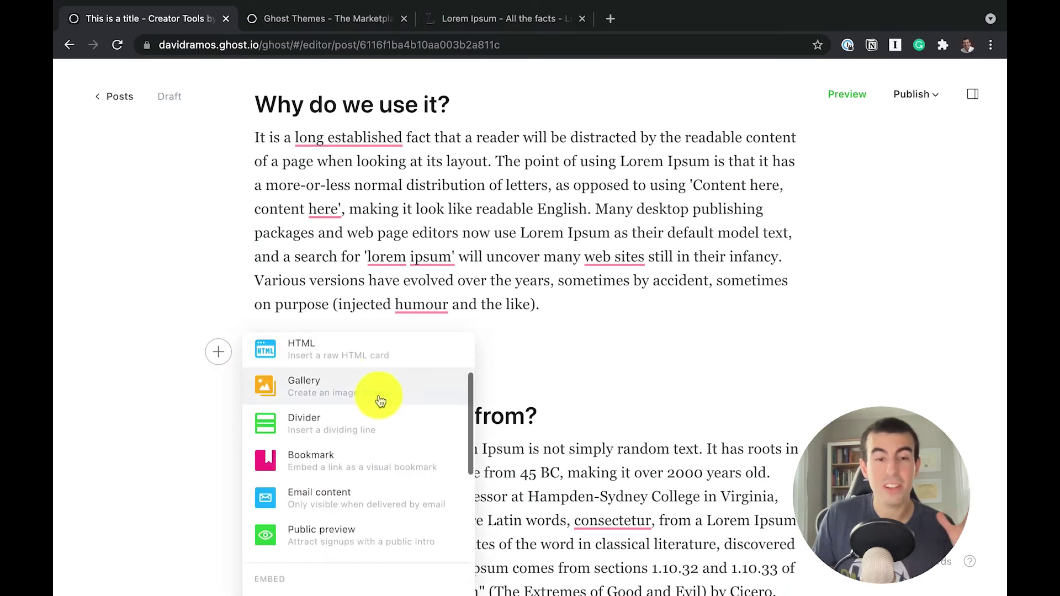
pyautogui.scroll(-1, 381, 401)
pyautogui.scroll(-2, 381, 402)
pyautogui.scroll(-2, 378, 423)
pyautogui.scroll(-1, 379, 423)
pyautogui.scroll(-2, 379, 423)
pyautogui.scroll(-1, 379, 423)
pyautogui.scroll(1, 350, 411)
pyautogui.scroll(2, 350, 411)
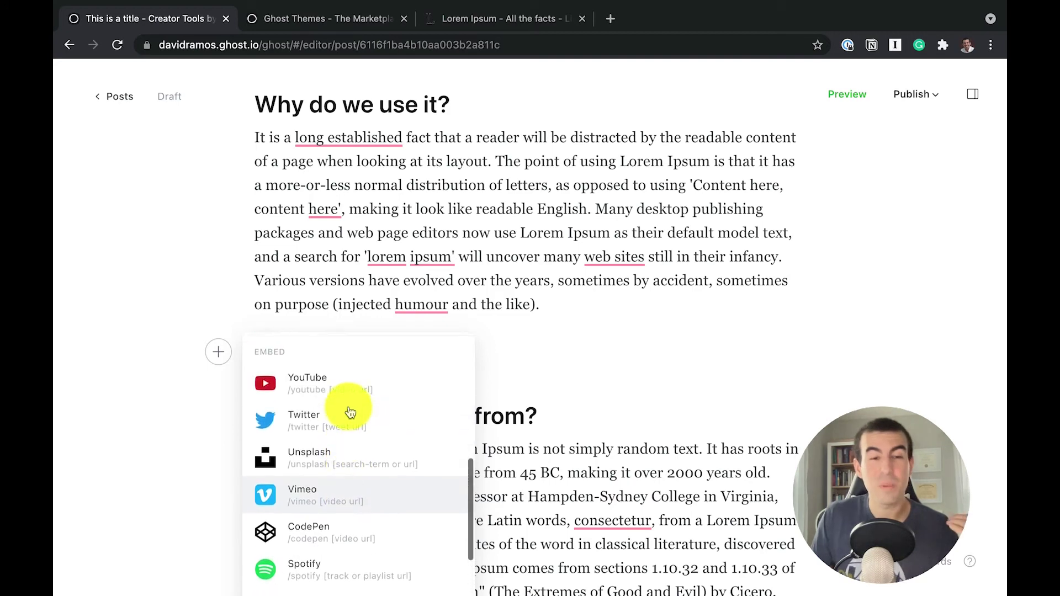
pyautogui.scroll(1, 347, 410)
pyautogui.scroll(3, 344, 419)
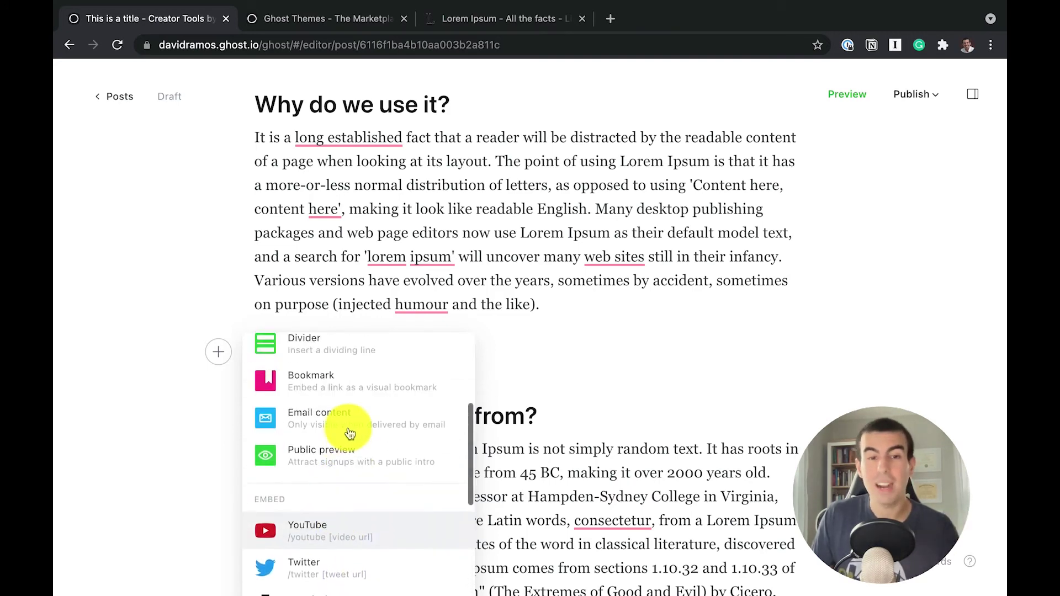
pyautogui.scroll(1, 349, 429)
pyautogui.scroll(2, 347, 430)
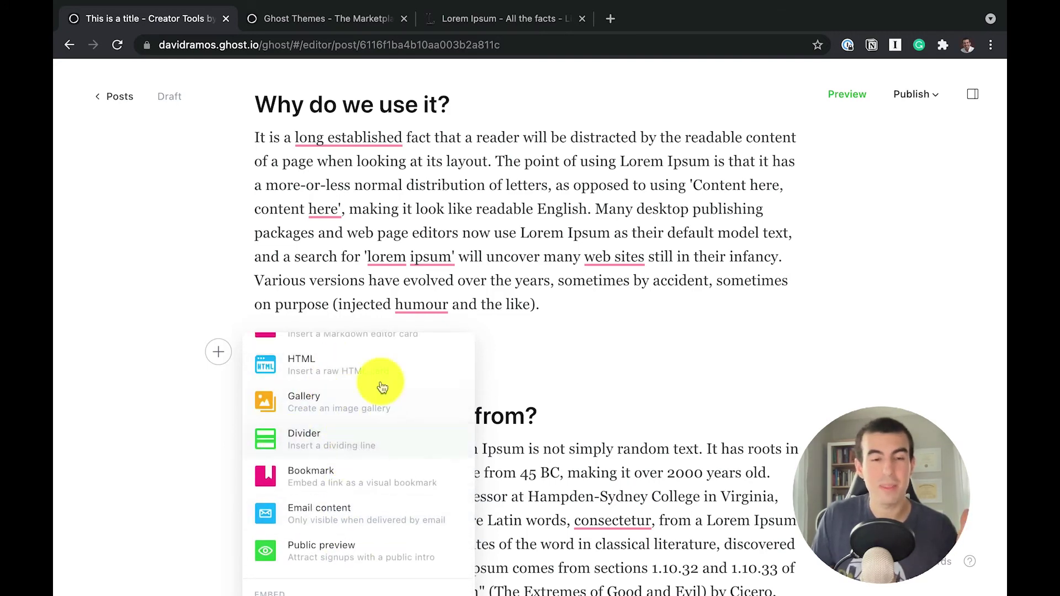
pyautogui.click(350, 284)
pyautogui.scroll(3, 350, 284)
pyautogui.scroll(2, 350, 286)
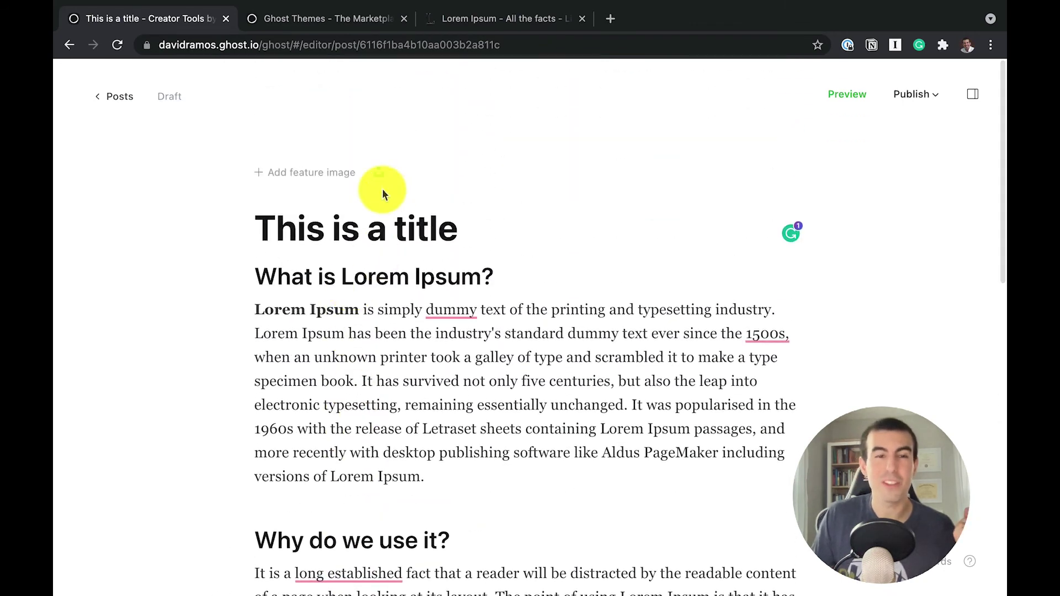
pyautogui.moveTo(311, 172)
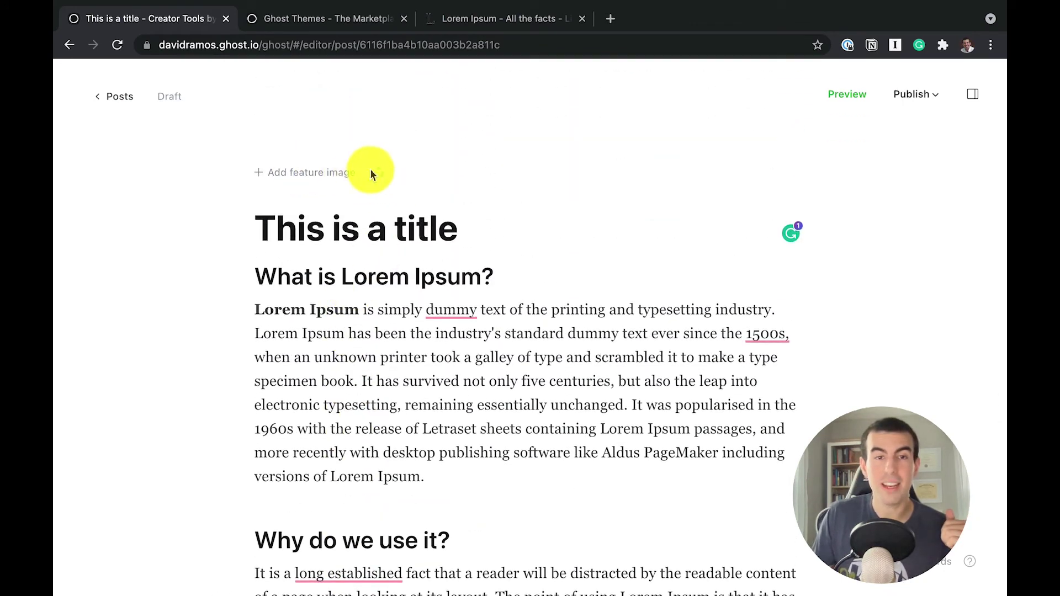
# Set the Tyson chicken nuggets photo from Unsplash as the post's feature image.
pyautogui.click(379, 172)
pyautogui.scroll(-3, 594, 303)
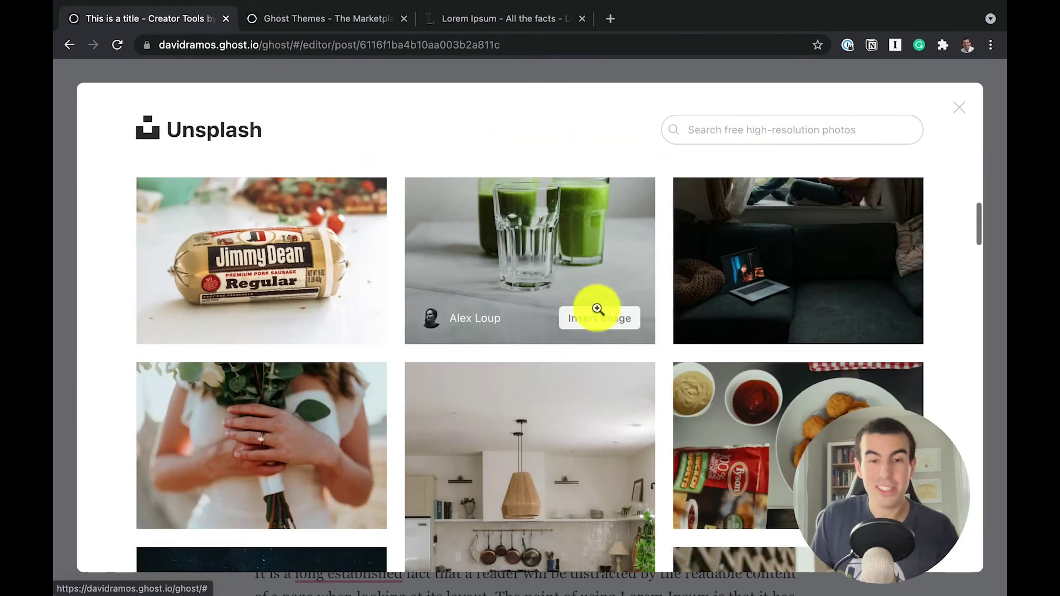
pyautogui.scroll(-2, 598, 310)
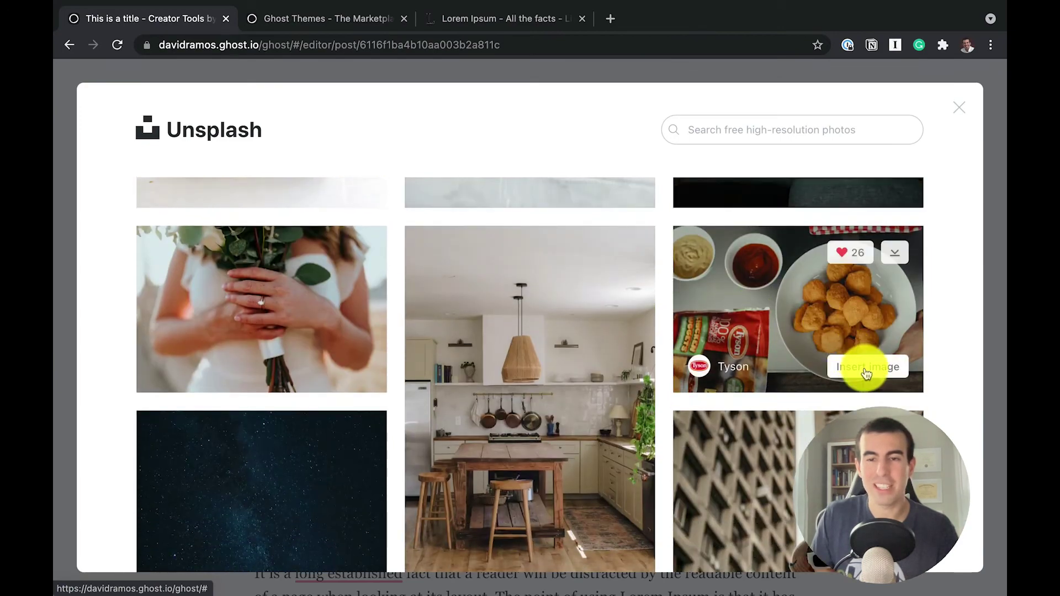
pyautogui.click(864, 366)
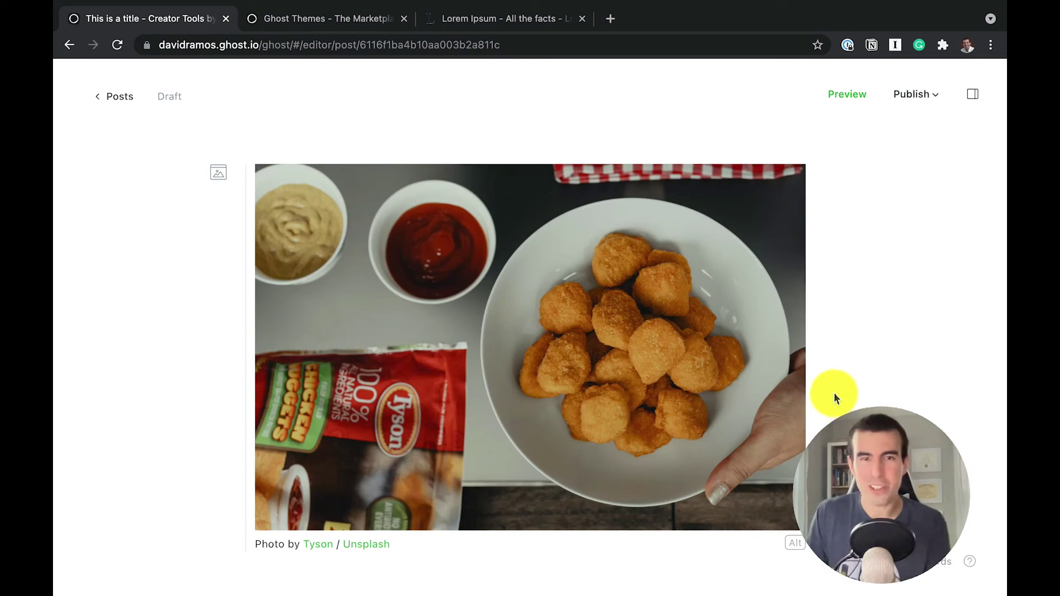
pyautogui.click(849, 98)
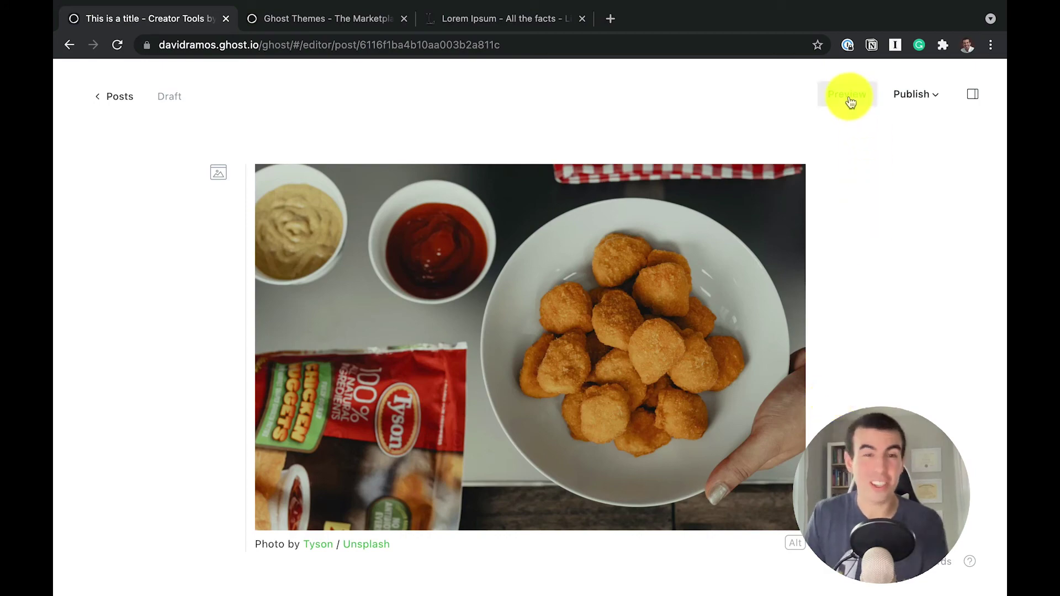
# Preview 'This is a title' in desktop, mobile, email and social views, then review its publish options.
pyautogui.click(849, 98)
pyautogui.scroll(-1, 532, 221)
pyautogui.scroll(-3, 521, 214)
pyautogui.scroll(-3, 521, 214)
pyautogui.scroll(8, 524, 213)
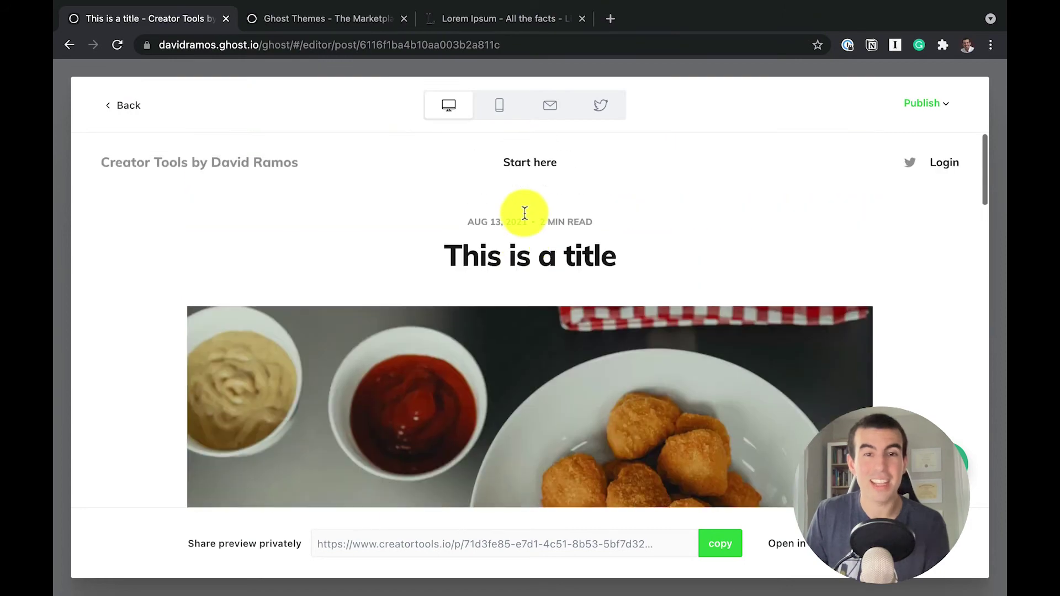
pyautogui.click(499, 105)
pyautogui.scroll(-3, 538, 212)
pyautogui.scroll(1, 543, 213)
pyautogui.click(550, 104)
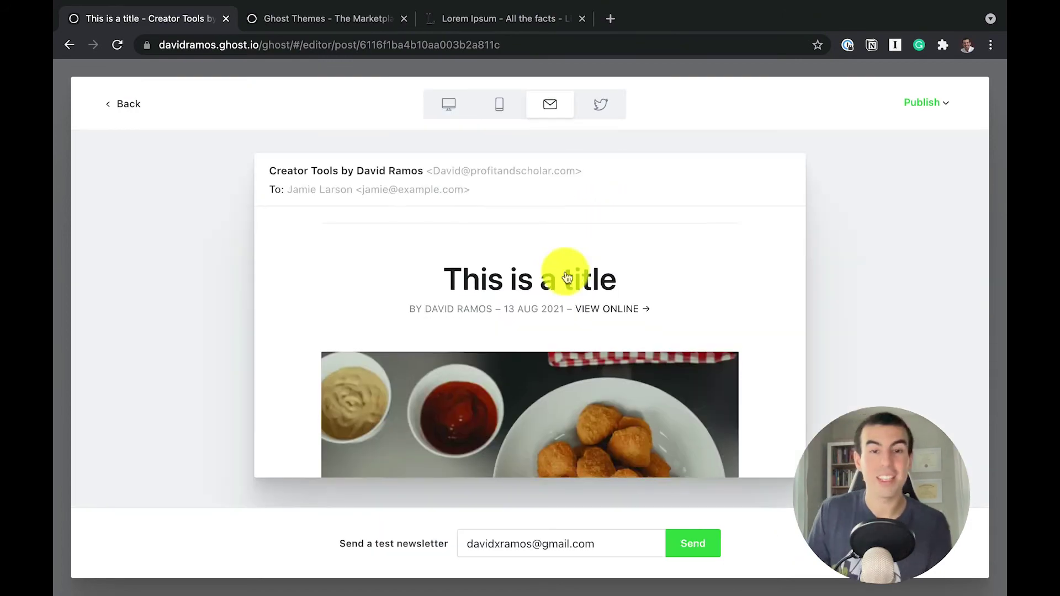
pyautogui.scroll(-3, 565, 271)
pyautogui.click(601, 104)
pyautogui.scroll(-3, 504, 251)
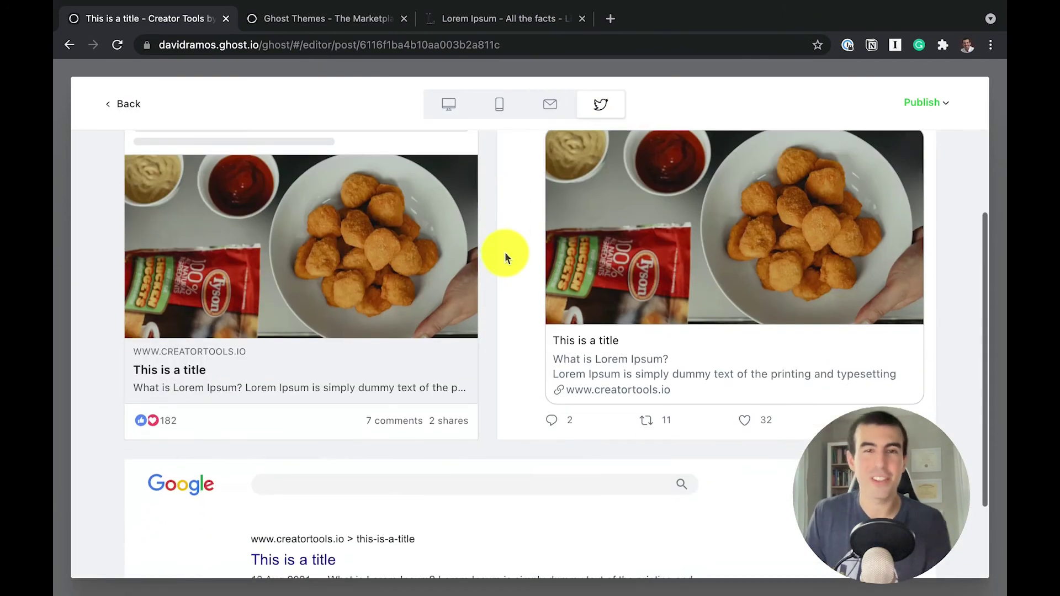
pyautogui.scroll(2, 504, 251)
pyautogui.press('Escape')
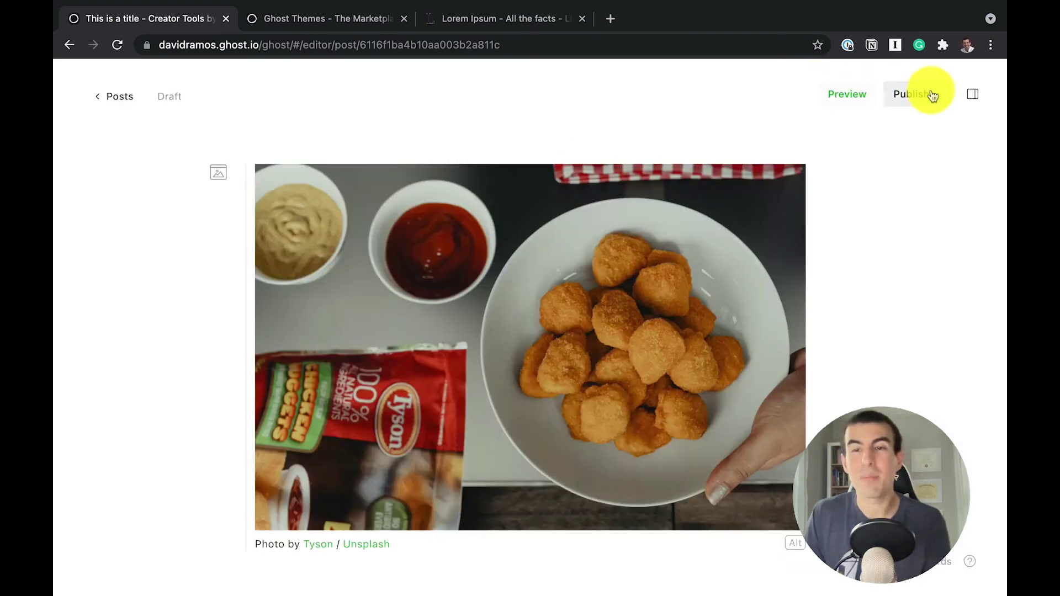
pyautogui.click(933, 95)
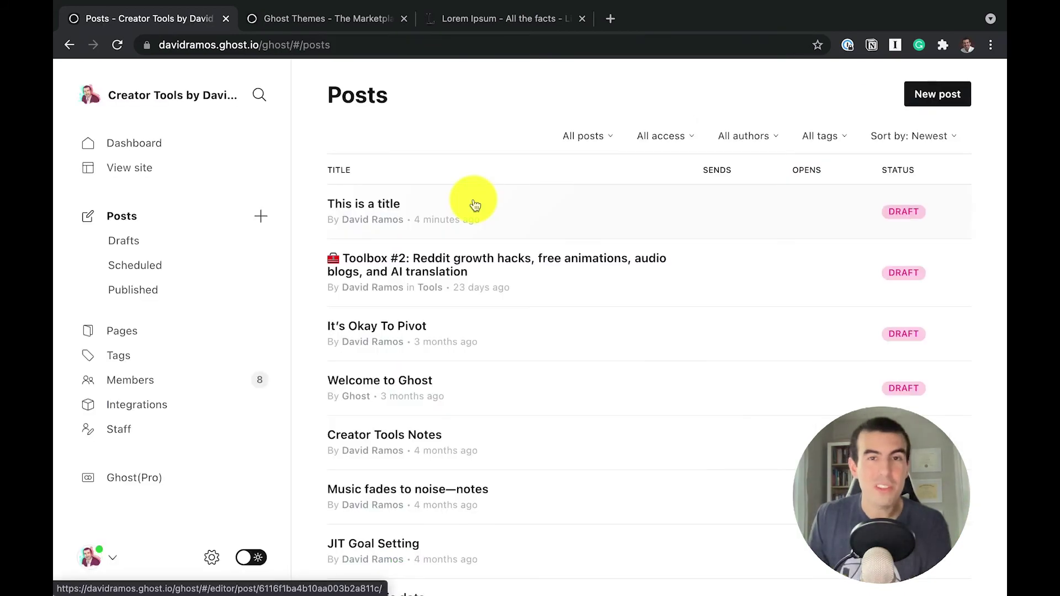
# View the live Creator Tools site and read through the Toolbox #1 article.
pyautogui.click(141, 167)
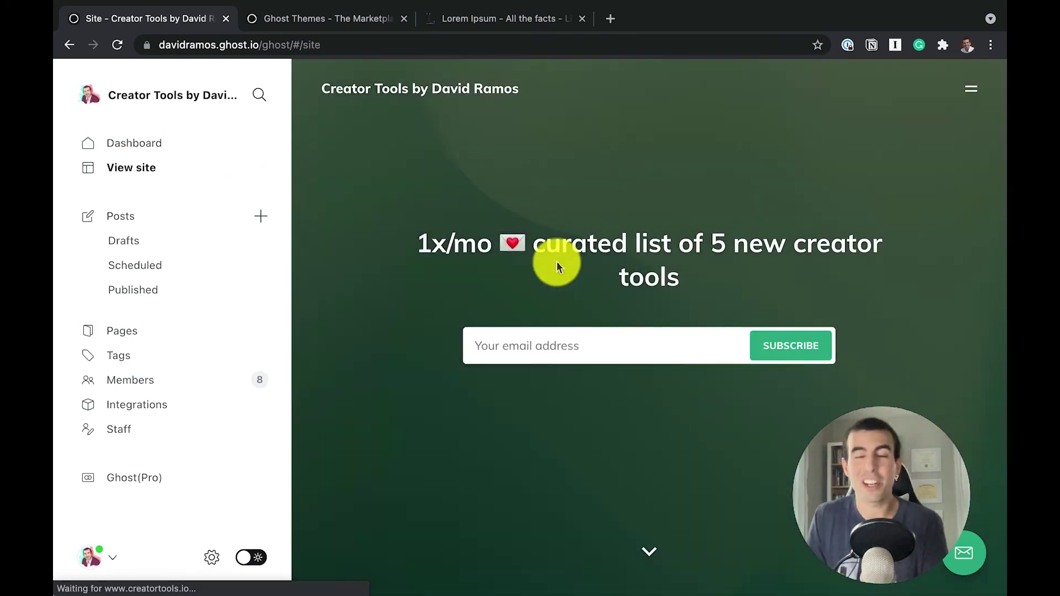
pyautogui.scroll(-1, 569, 279)
pyautogui.scroll(-1, 569, 278)
pyautogui.scroll(-1, 569, 278)
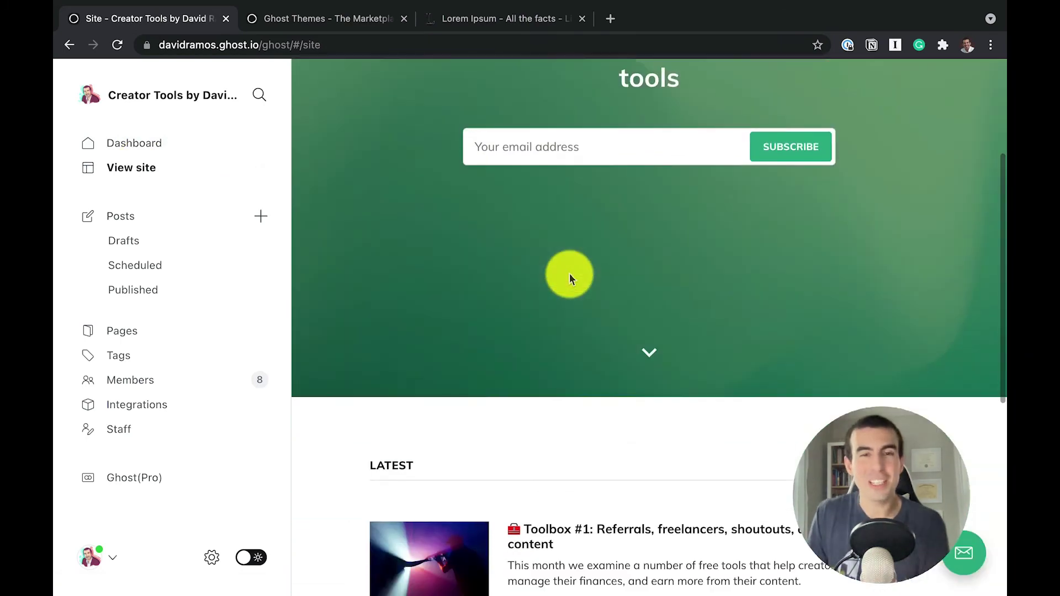
pyautogui.scroll(-2, 569, 279)
pyautogui.scroll(-2, 568, 279)
pyautogui.scroll(-1, 569, 278)
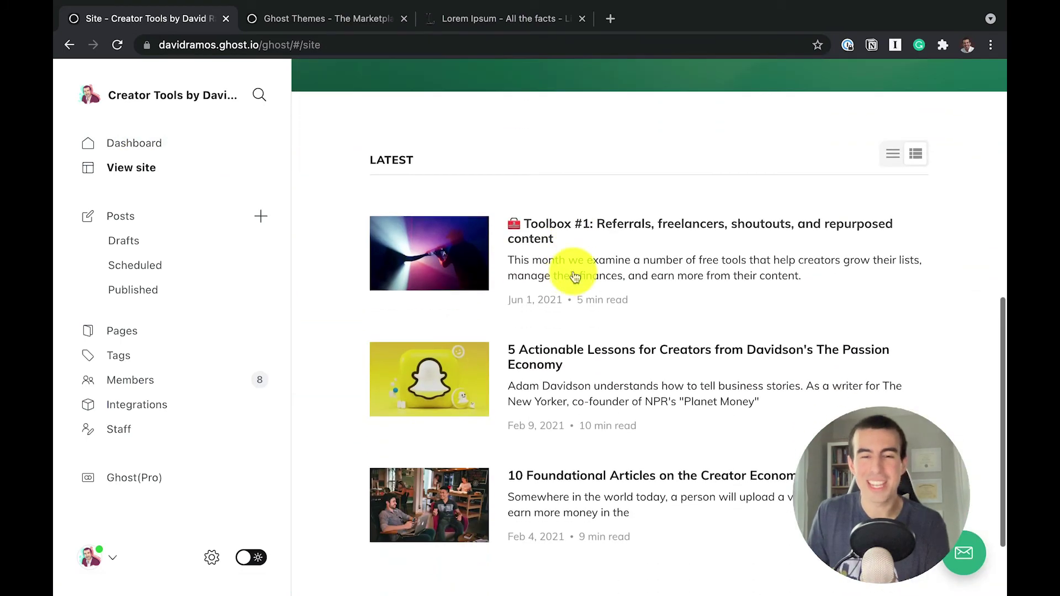
pyautogui.click(573, 277)
pyautogui.scroll(-1, 613, 253)
pyautogui.scroll(-2, 616, 264)
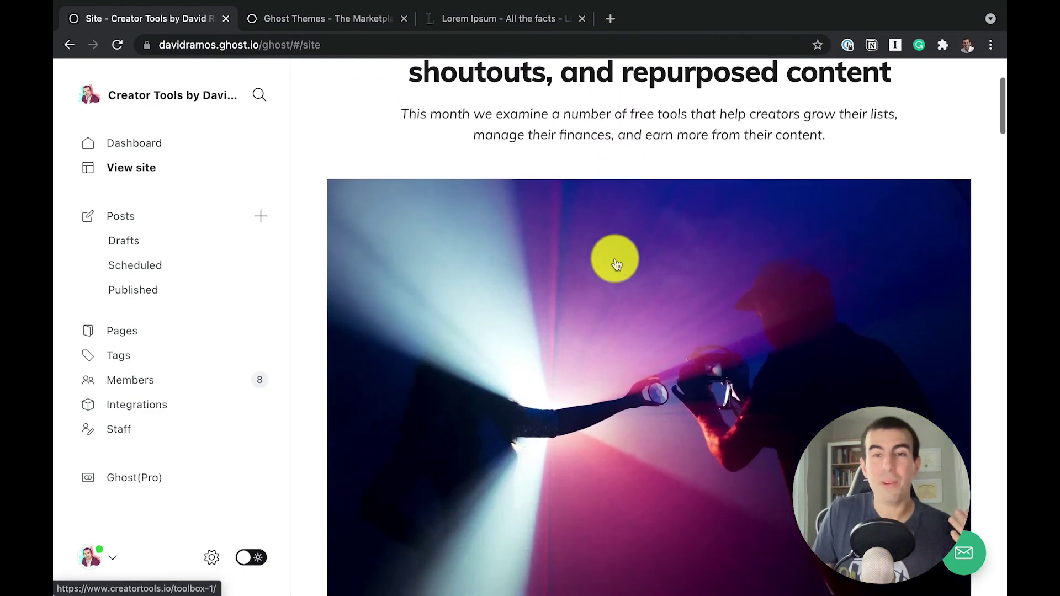
pyautogui.scroll(2, 617, 261)
pyautogui.scroll(1, 620, 265)
pyautogui.scroll(-2, 622, 275)
pyautogui.scroll(-1, 622, 275)
pyautogui.scroll(-2, 622, 275)
pyautogui.scroll(-3, 622, 275)
pyautogui.scroll(-2, 622, 275)
pyautogui.scroll(-1, 621, 275)
pyautogui.scroll(-2, 620, 276)
pyautogui.scroll(-2, 619, 276)
pyautogui.scroll(-2, 619, 282)
pyautogui.scroll(-2, 619, 282)
pyautogui.scroll(-1, 619, 282)
pyautogui.scroll(-2, 619, 282)
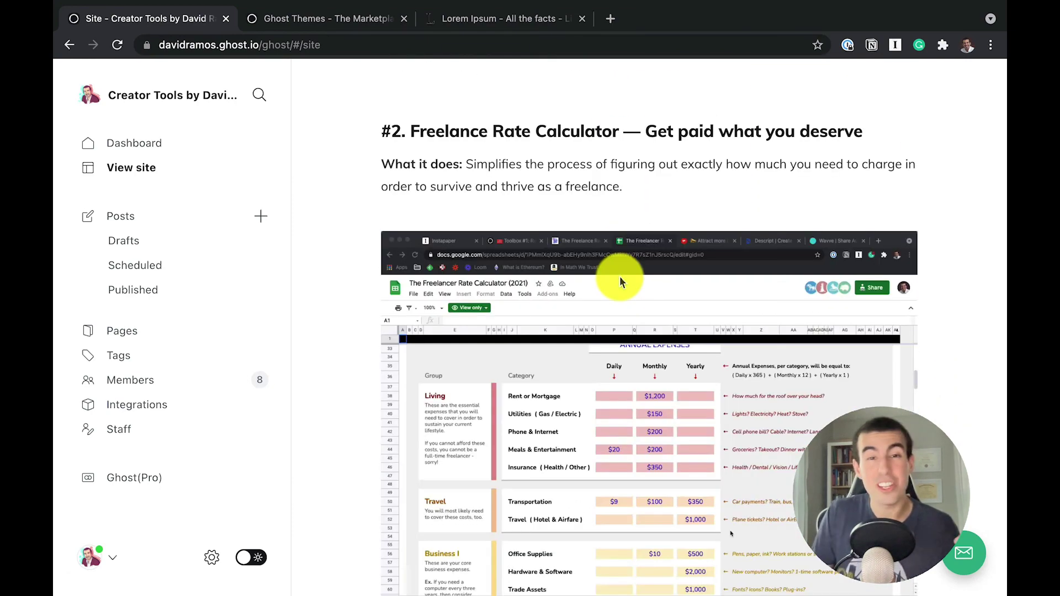
pyautogui.scroll(-2, 619, 282)
pyautogui.scroll(-2, 620, 281)
pyautogui.scroll(-2, 619, 282)
pyautogui.scroll(-3, 620, 282)
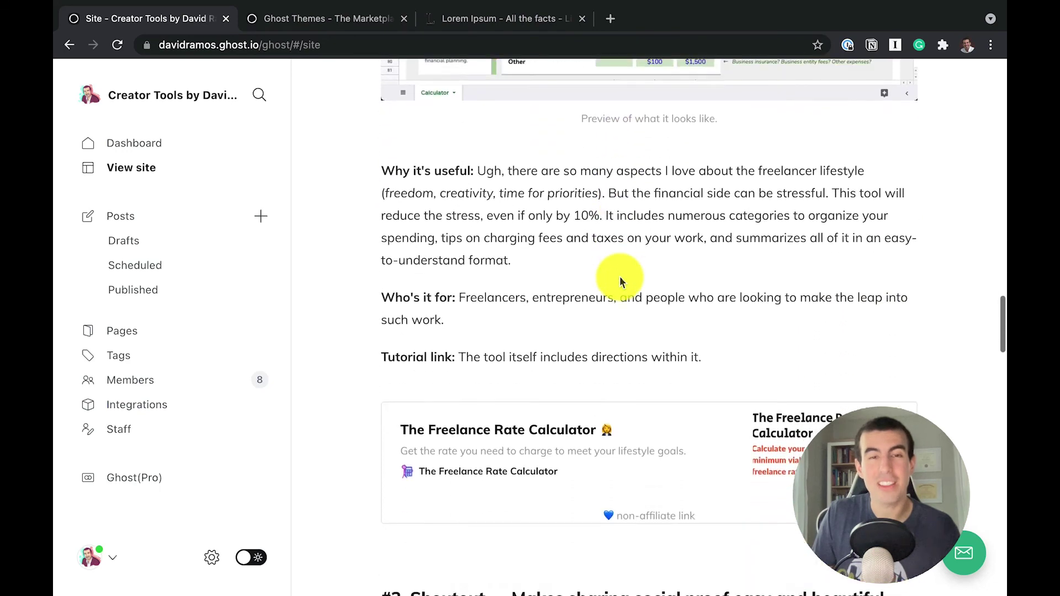
pyautogui.scroll(-3, 620, 283)
pyautogui.scroll(-1, 619, 281)
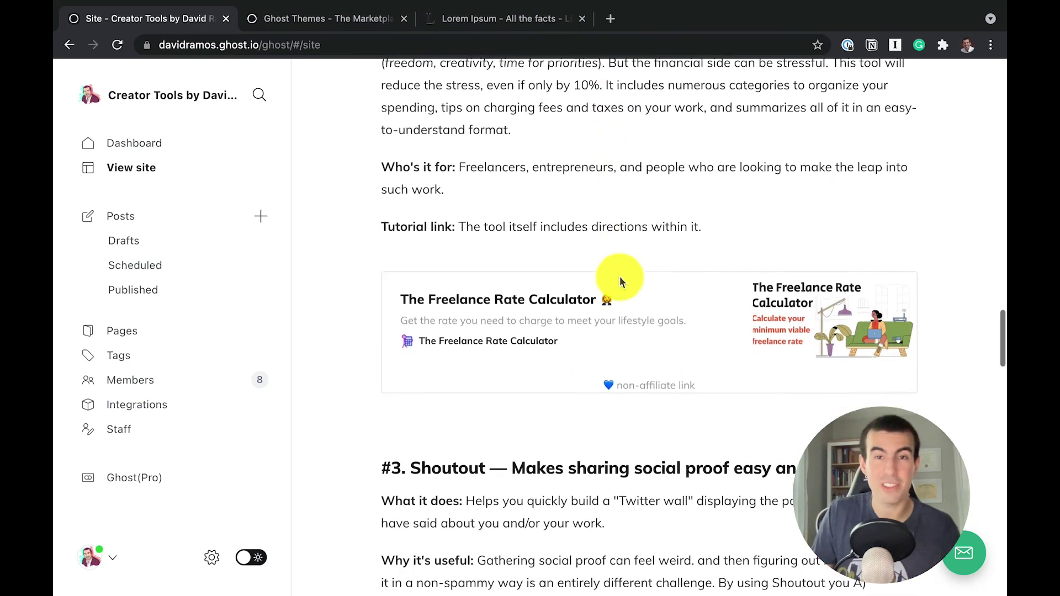
pyautogui.scroll(-1, 619, 276)
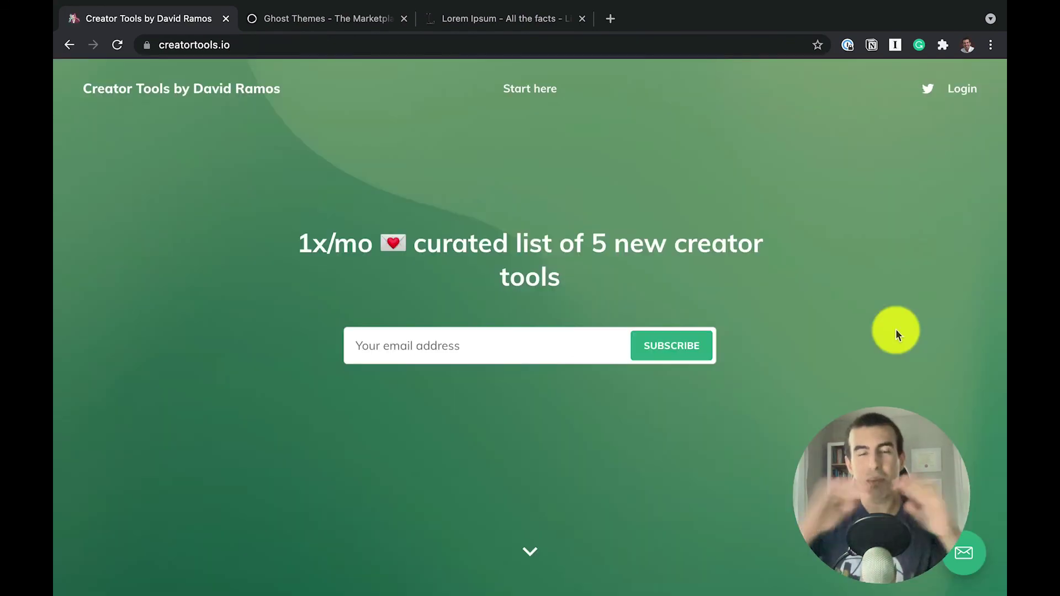